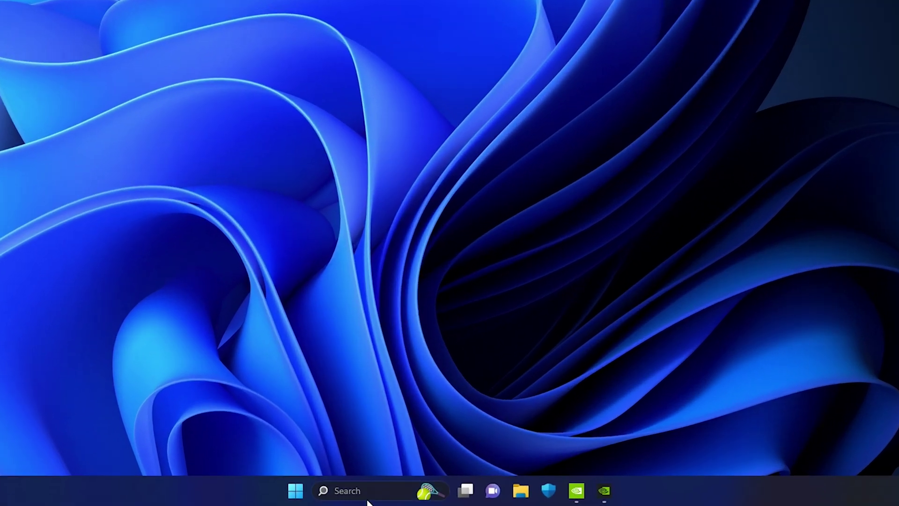
Search Windows for nvidia and open GeForce Experience.
click(402, 501)
text(nvidia)
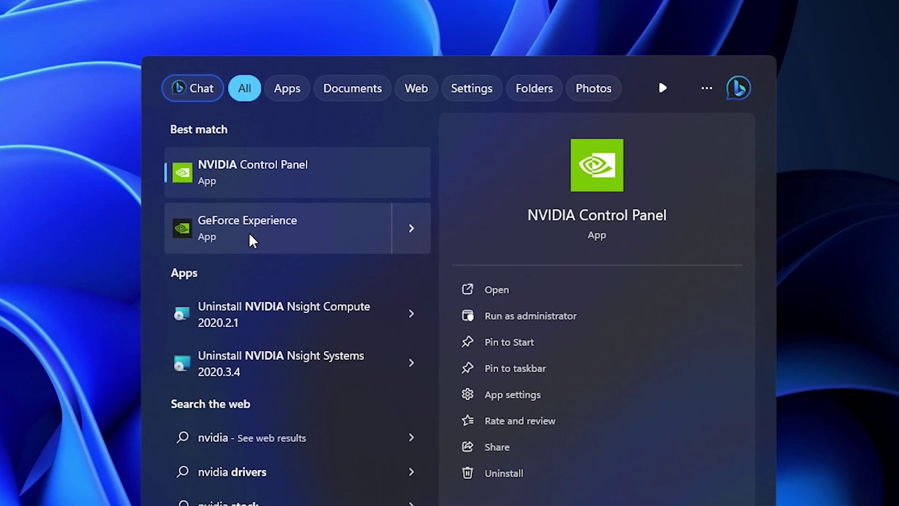
click(337, 239)
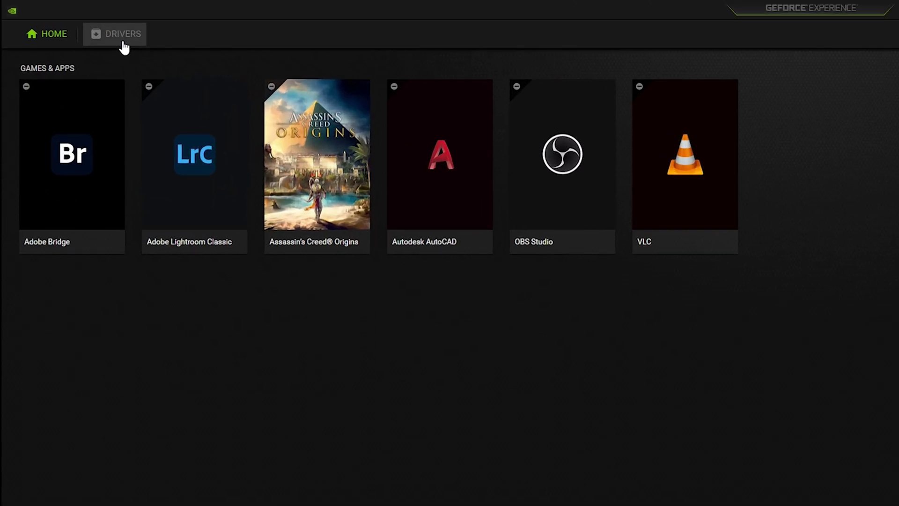
Set the driver preference to Studio Driver and check for driver updates, dismissing the resulting notification.
click(128, 49)
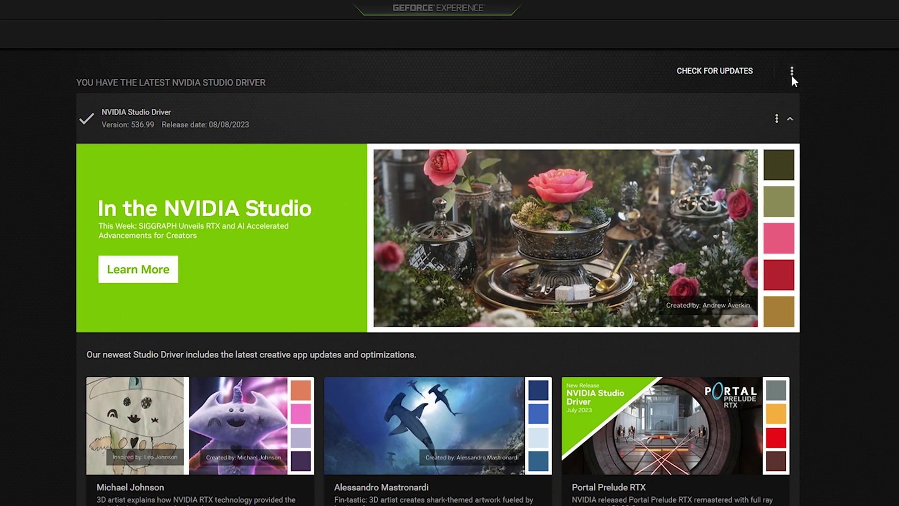
click(792, 73)
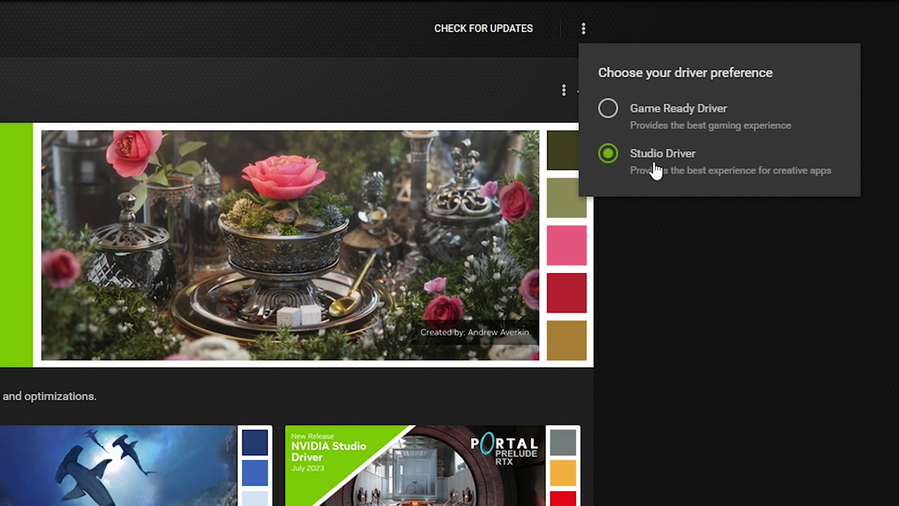
click(532, 104)
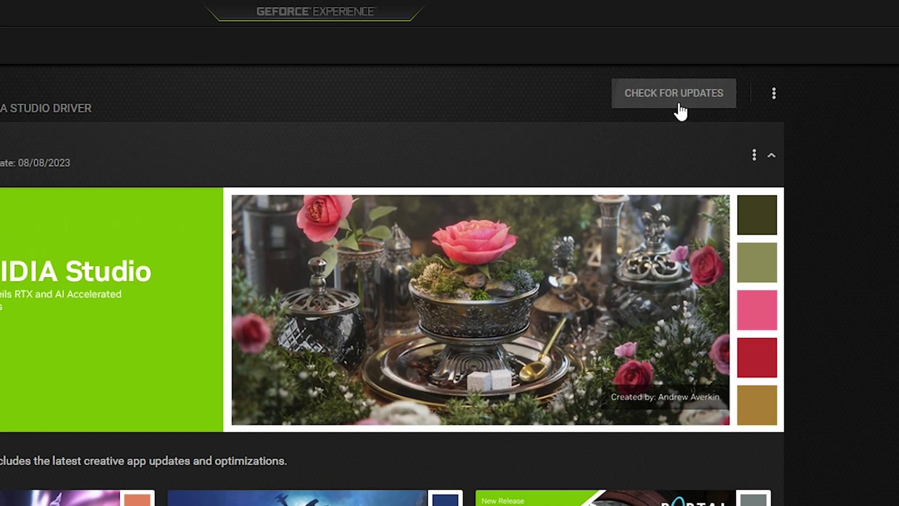
click(681, 112)
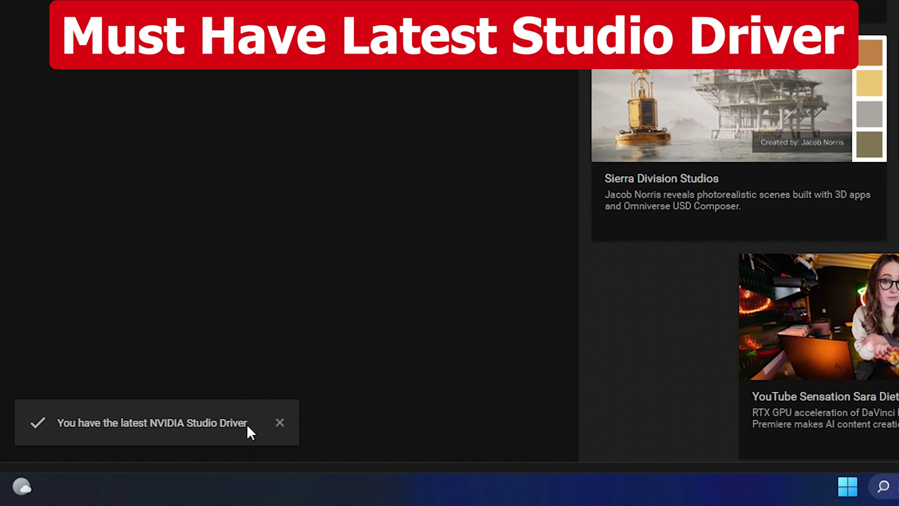
click(279, 423)
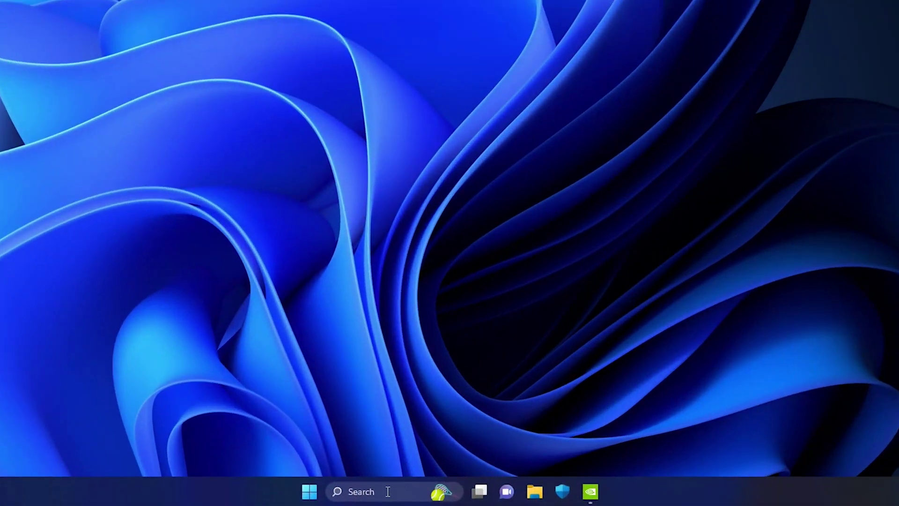
Search Windows for nvidia and open NVIDIA Control Panel.
click(411, 497)
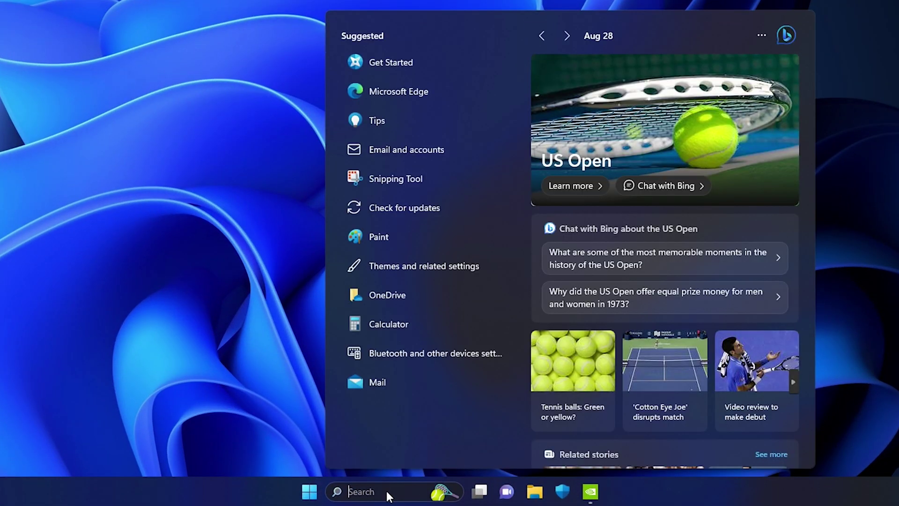
text(nvidia)
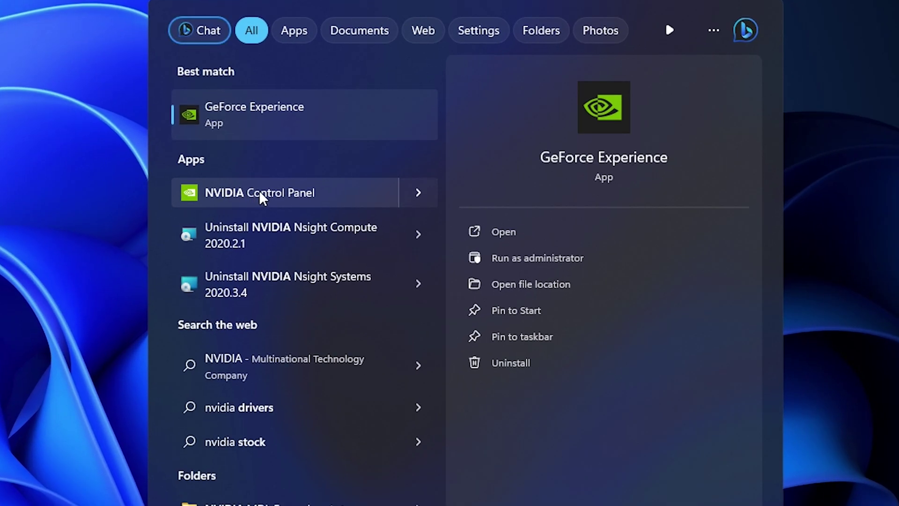
click(285, 195)
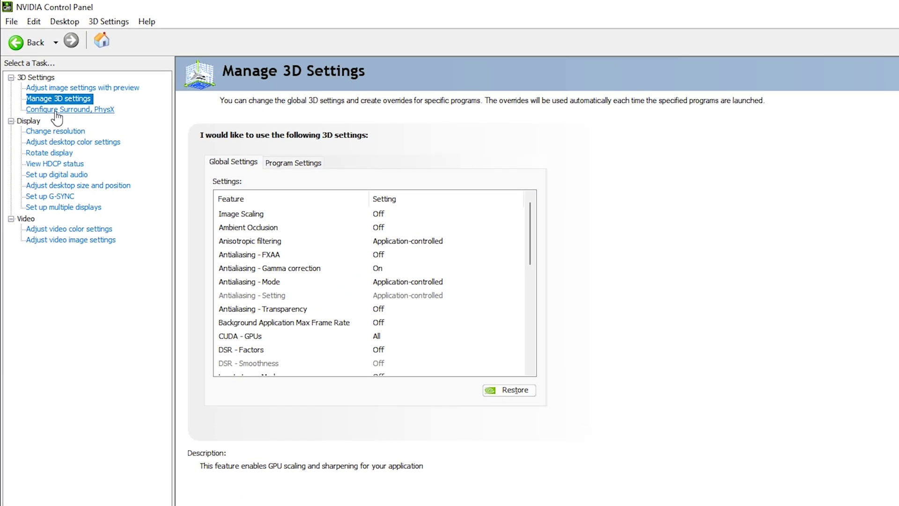
In the Surround and PhysX configuration, set the PhysX processor to NVIDIA GeForce GTX 1660 Ti.
click(83, 111)
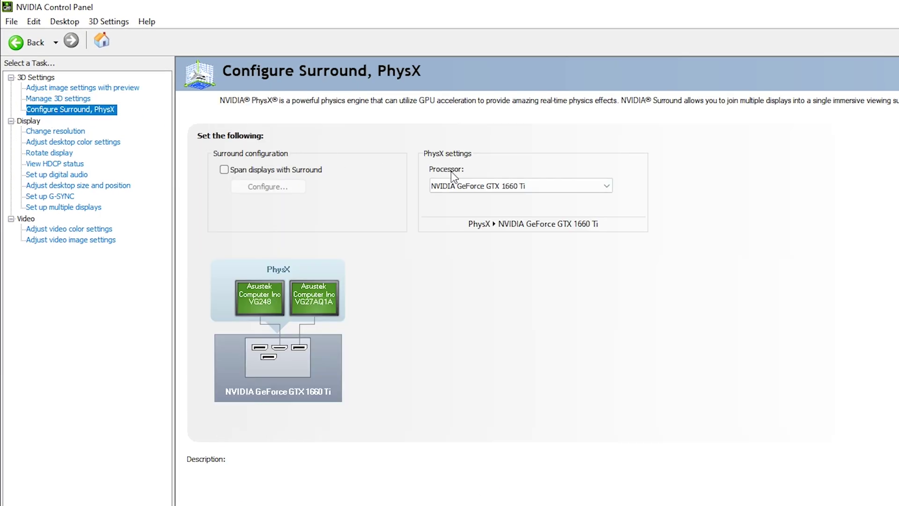
click(476, 186)
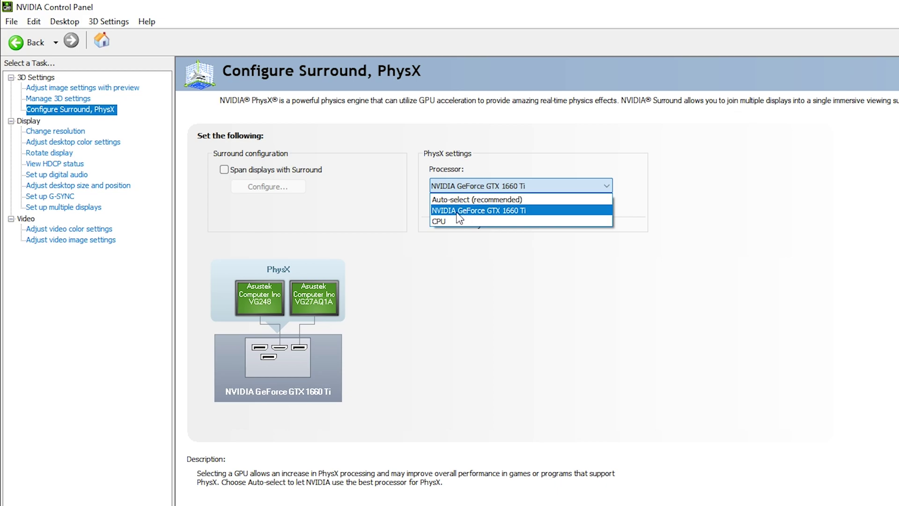
click(532, 215)
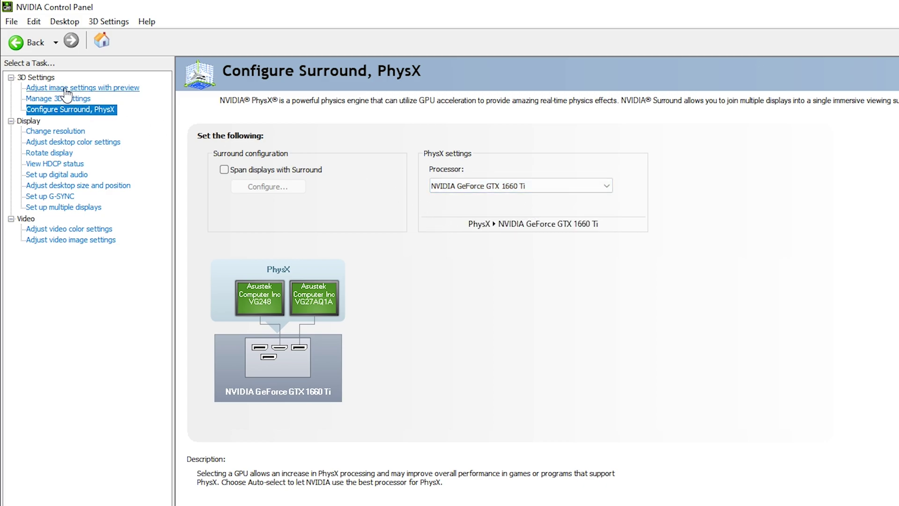
Check the "Use the advanced 3D image settings" option in the image settings with preview.
click(86, 88)
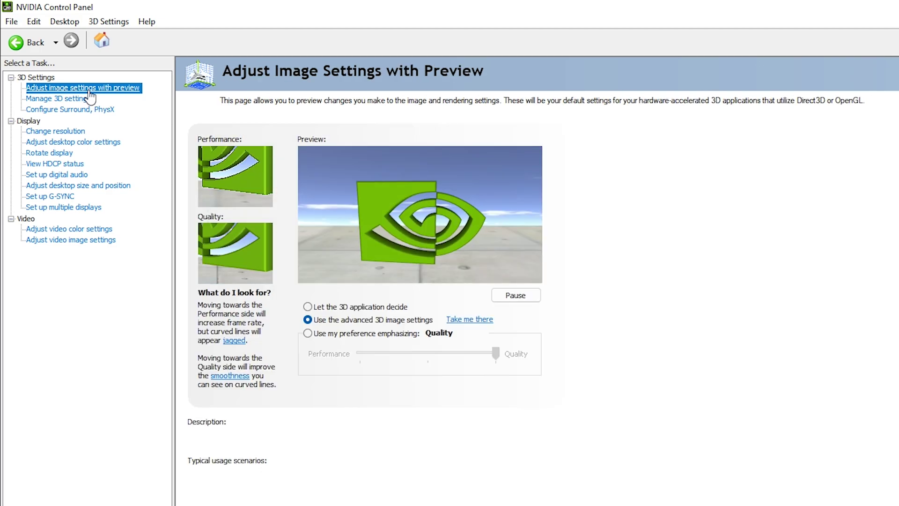
mouse_move(349, 321)
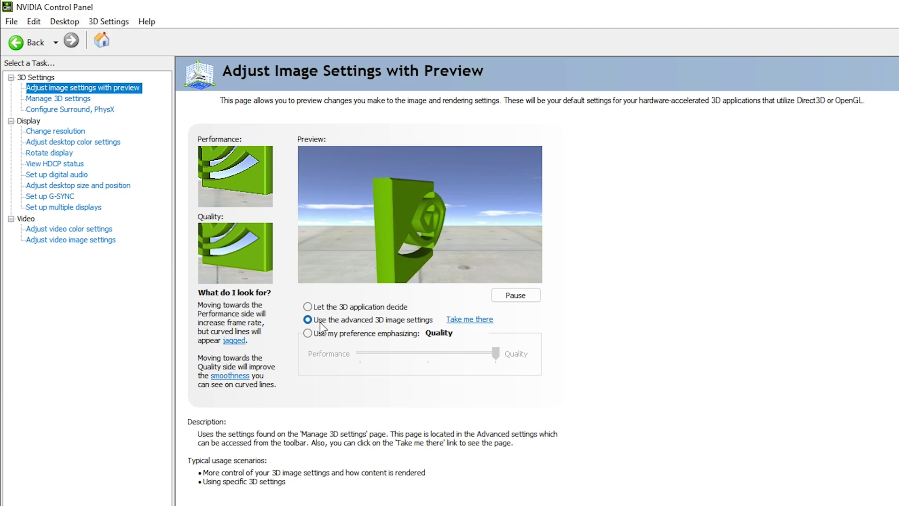
In the program-specific 3D settings, choose Adobe After Effects (afterfx.exe) as the program to customize.
click(56, 101)
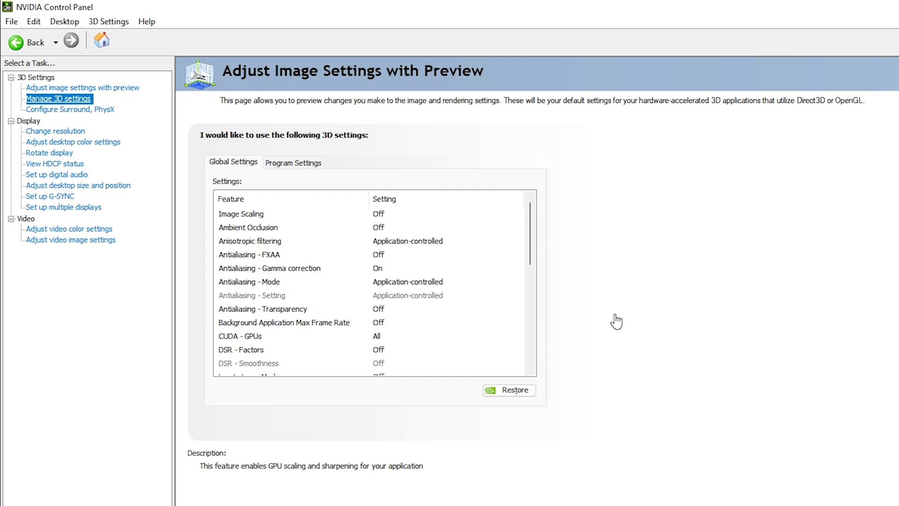
click(289, 162)
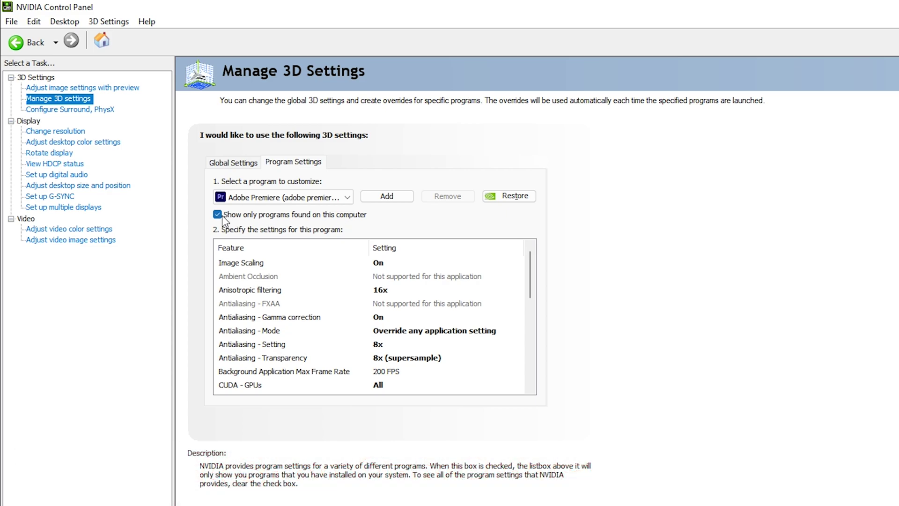
click(297, 197)
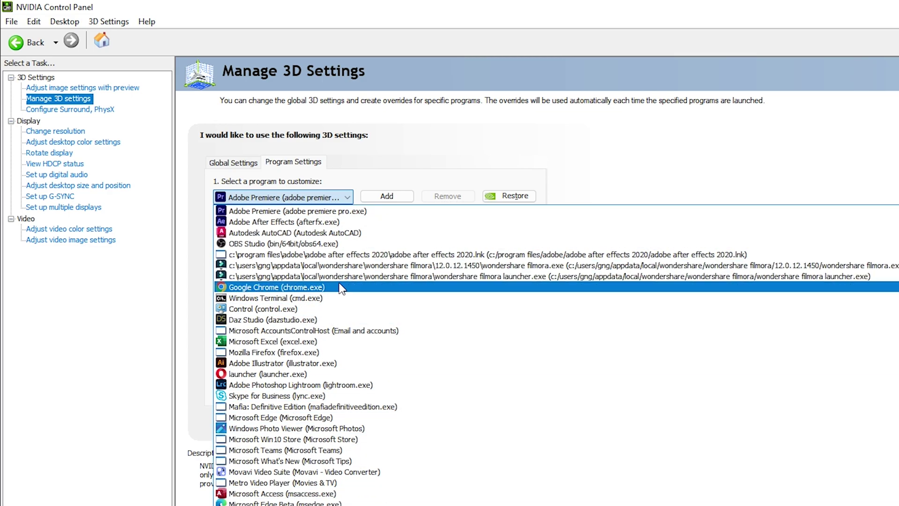
click(339, 222)
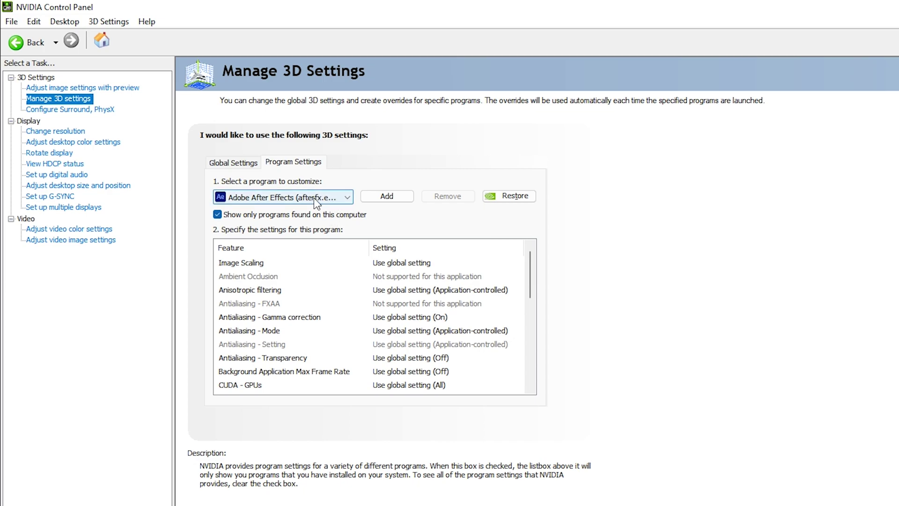
Start adding a program to the 3D settings and look through the recently used programs for After Effects.
click(382, 197)
scroll(394, 176, down, 5)
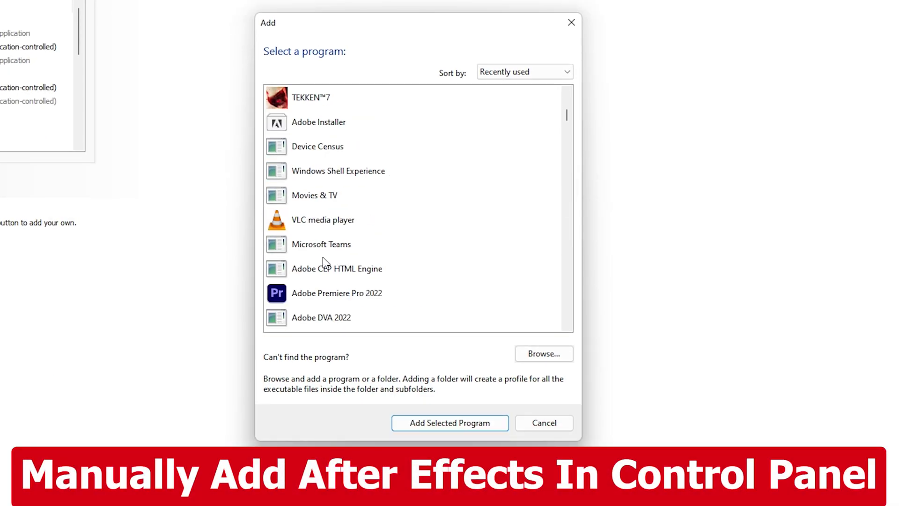
scroll(402, 223, down, 6)
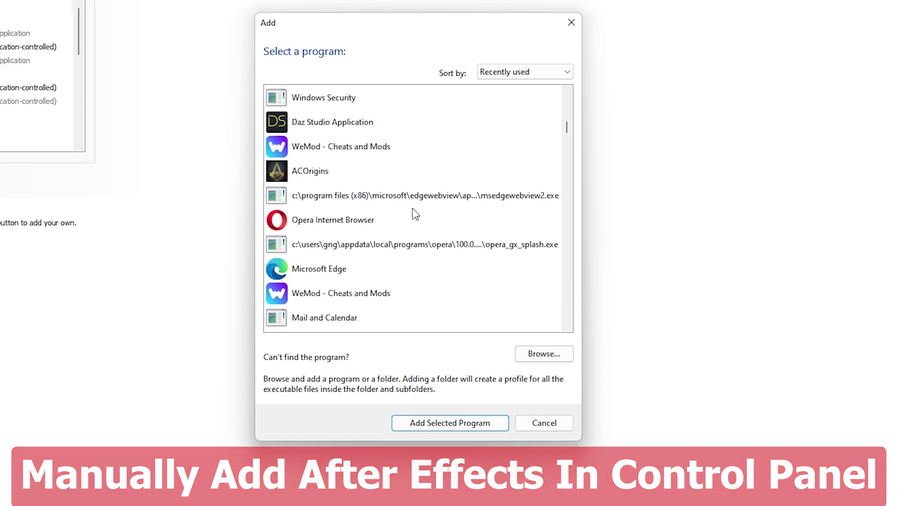
scroll(398, 251, down, 10)
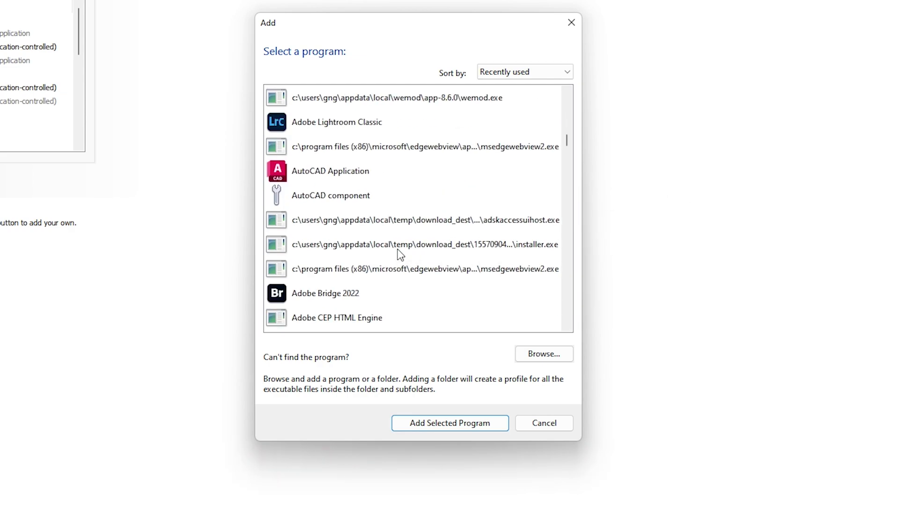
scroll(401, 251, down, 6)
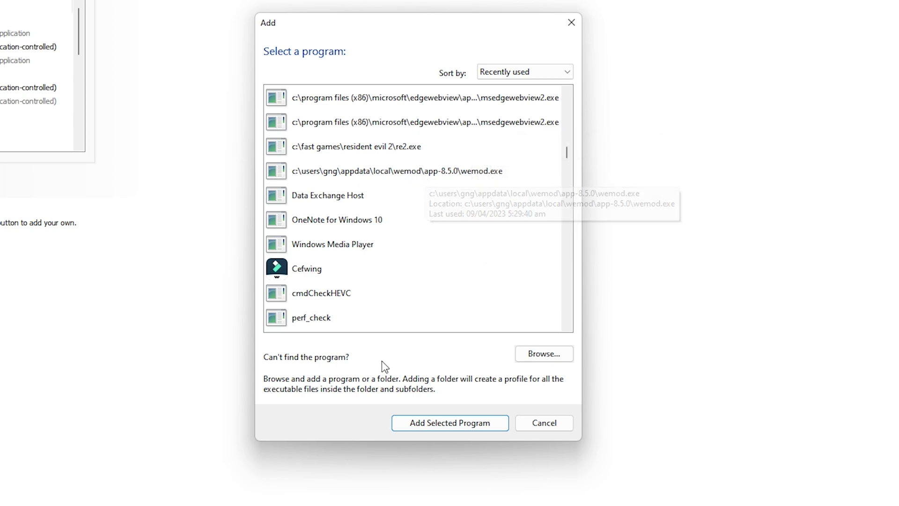
Browse for the program manually in C:\Program Files\Adobe\Adobe After Effects 2023\Support Files.
click(550, 356)
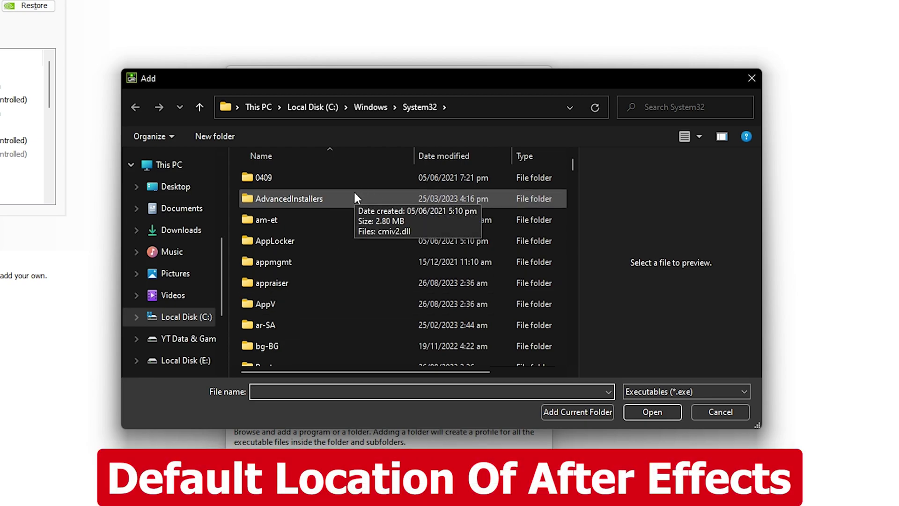
click(187, 320)
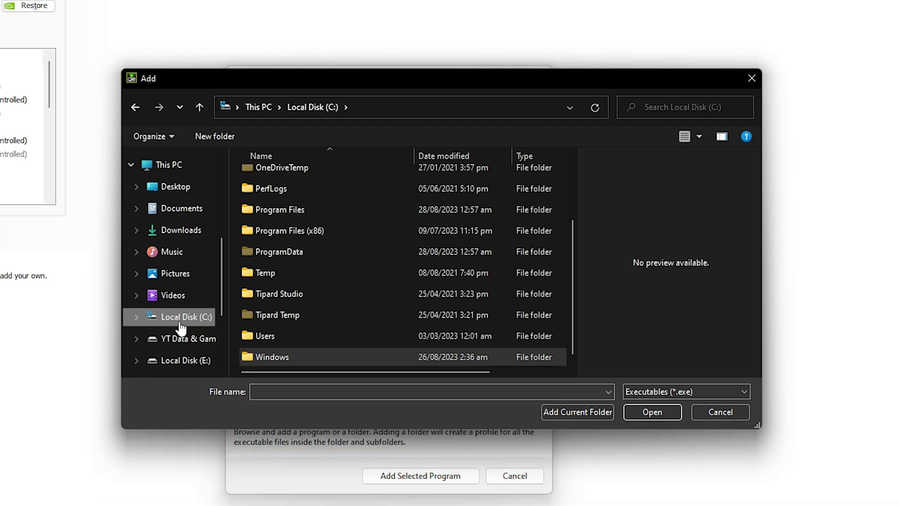
double_click(281, 209)
double_click(294, 182)
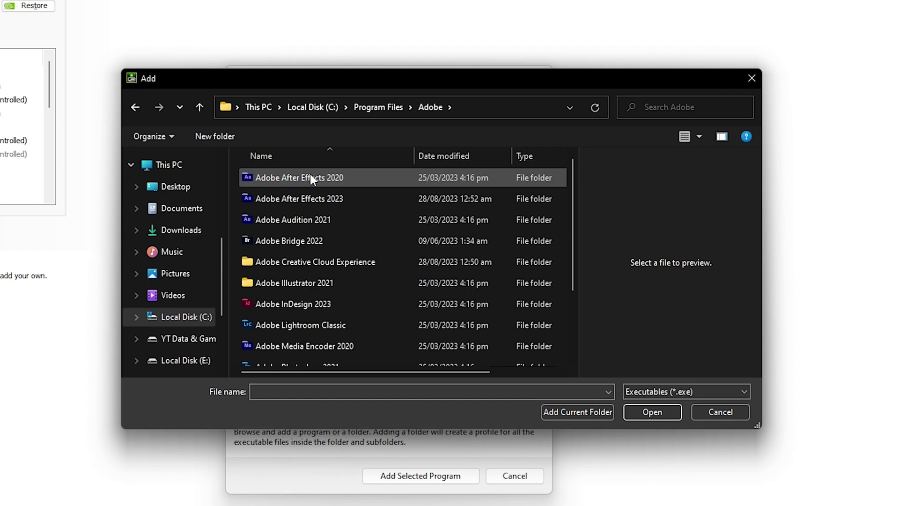
double_click(346, 199)
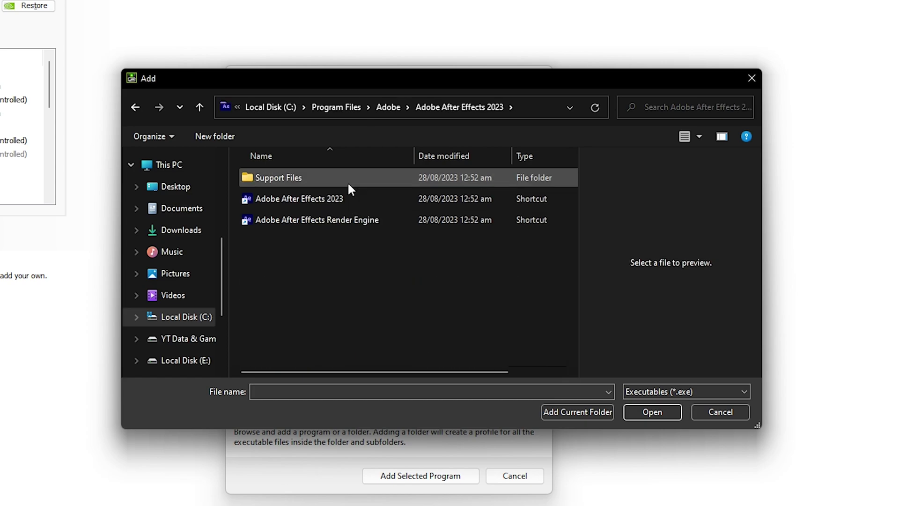
double_click(302, 178)
Add the AfterFX application from the Support Files folder to the program list.
scroll(327, 262, down, 6)
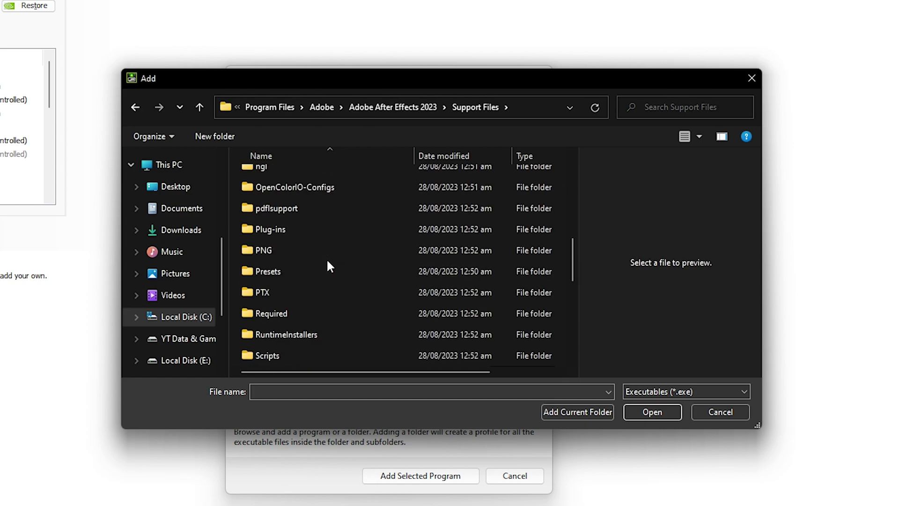
scroll(328, 266, down, 4)
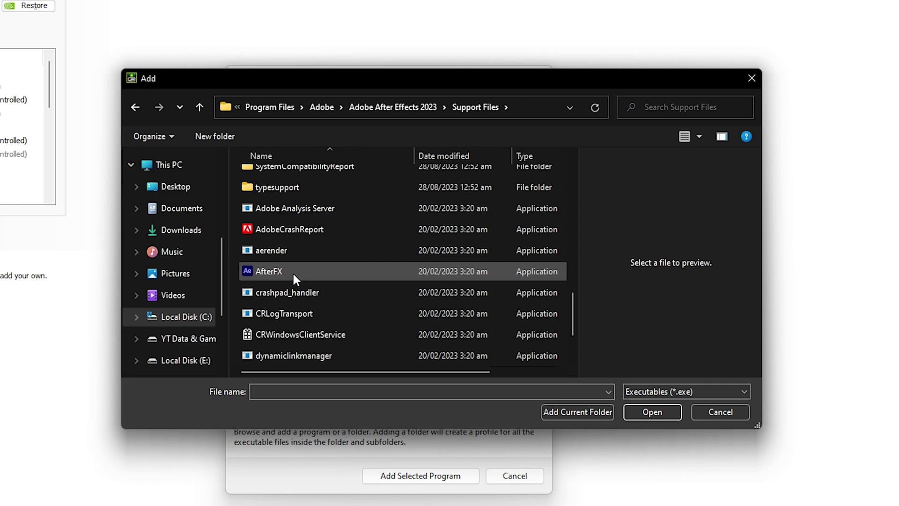
click(318, 273)
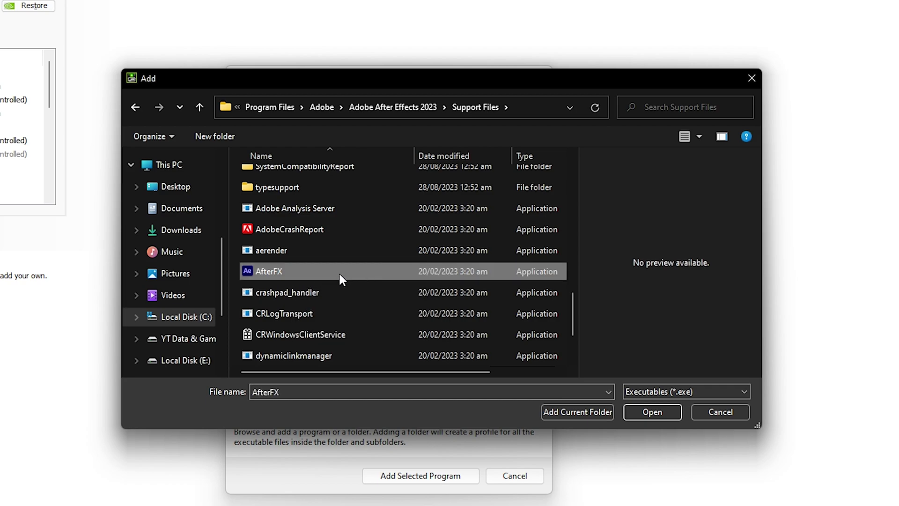
click(658, 413)
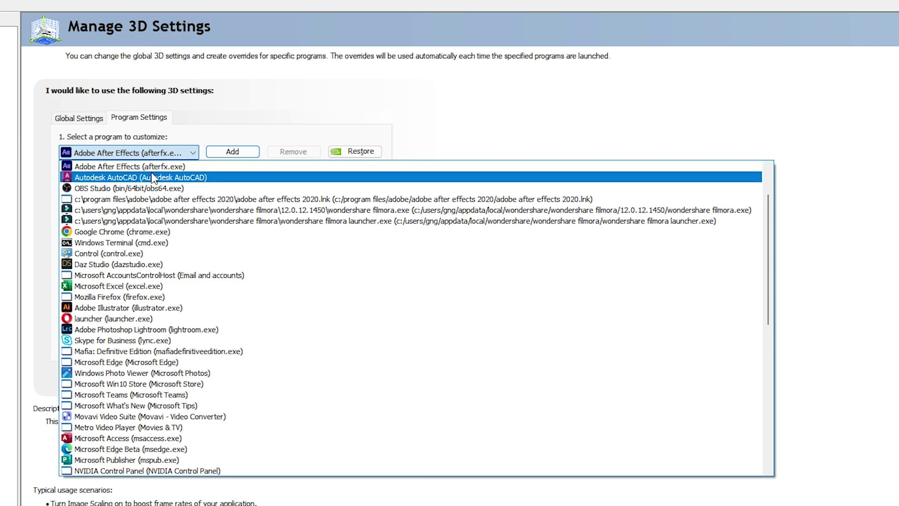
For Adobe After Effects (afterfx.exe), turn Image Scaling on with GPU Scaling & Sharpening at 50% sharpen.
click(185, 168)
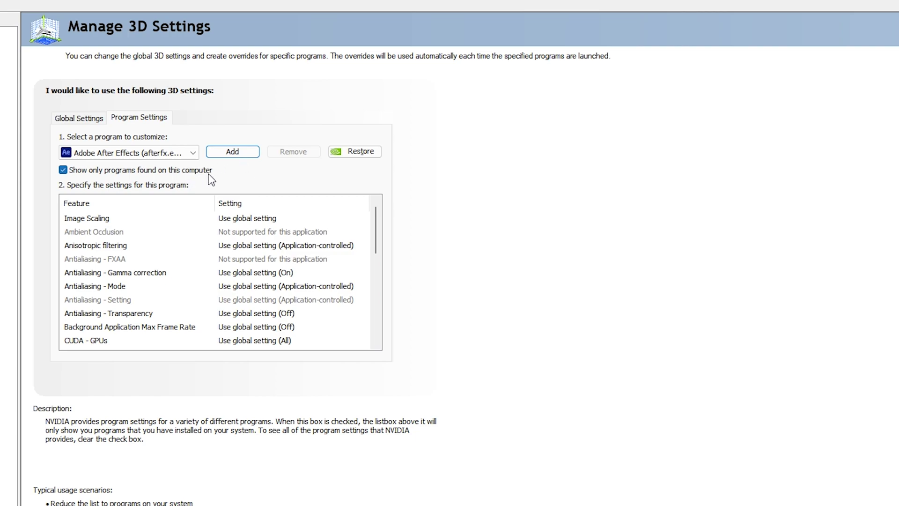
click(236, 219)
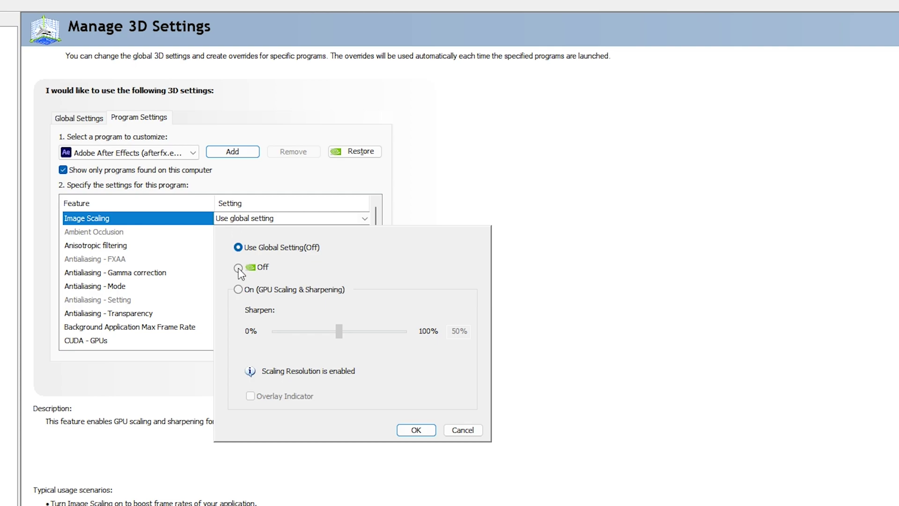
click(239, 290)
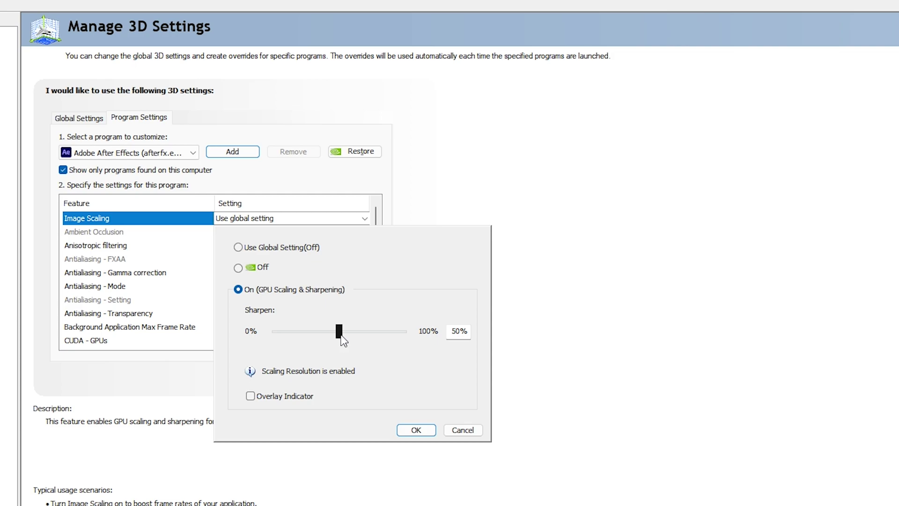
click(417, 430)
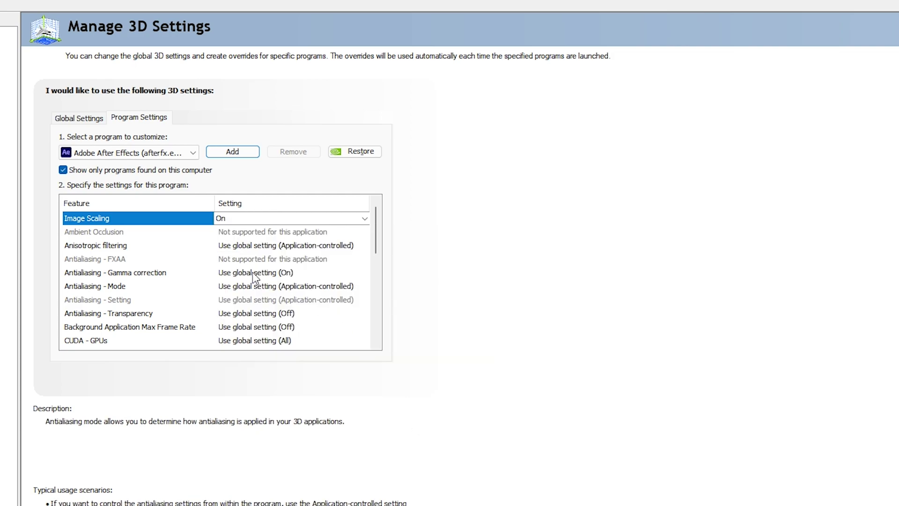
Set Anisotropic filtering to 8x for Adobe After Effects.
click(120, 246)
click(274, 245)
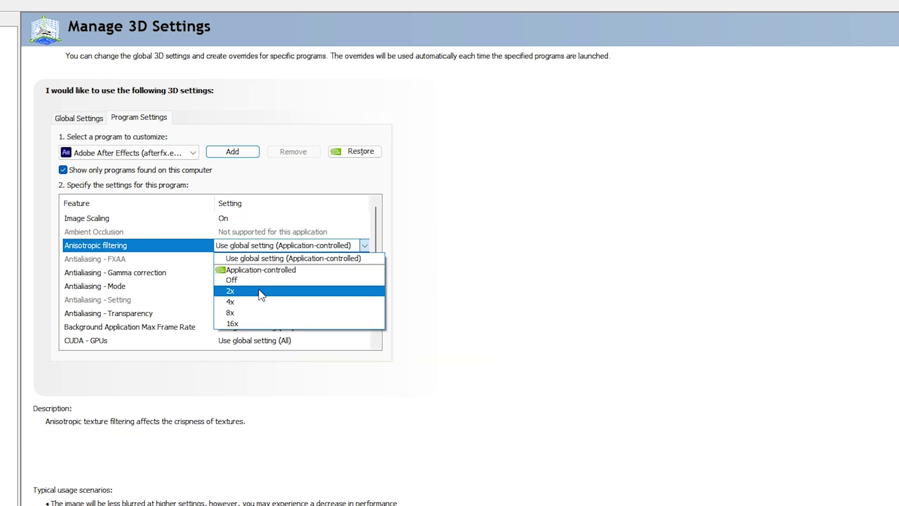
click(254, 313)
click(257, 248)
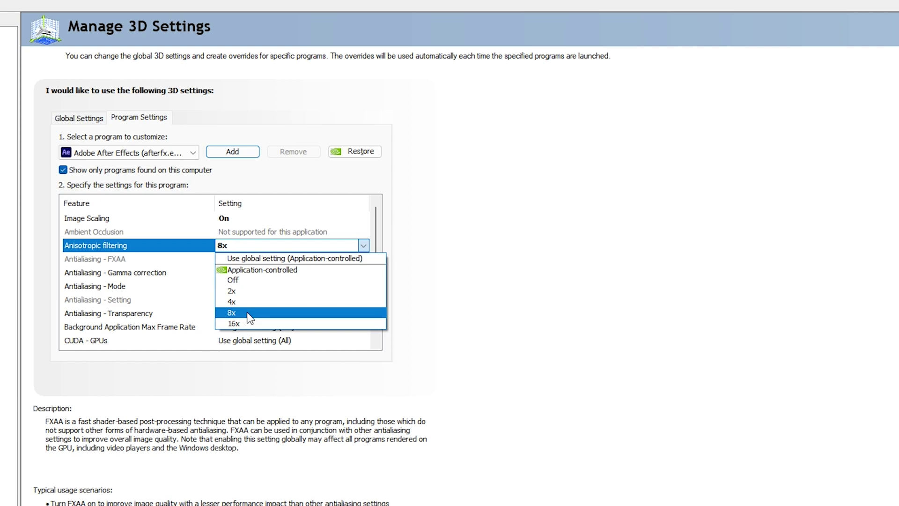
click(248, 314)
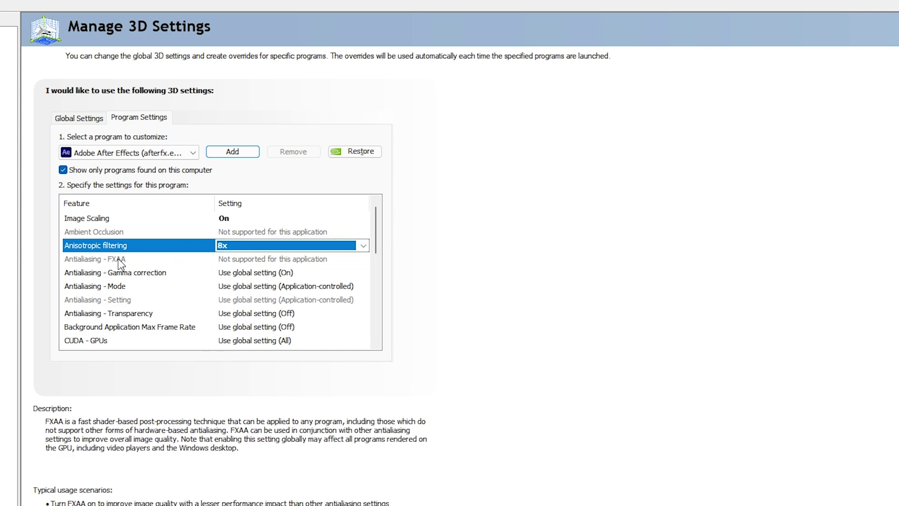
Set Antialiasing - Gamma correction to On for After Effects.
click(272, 260)
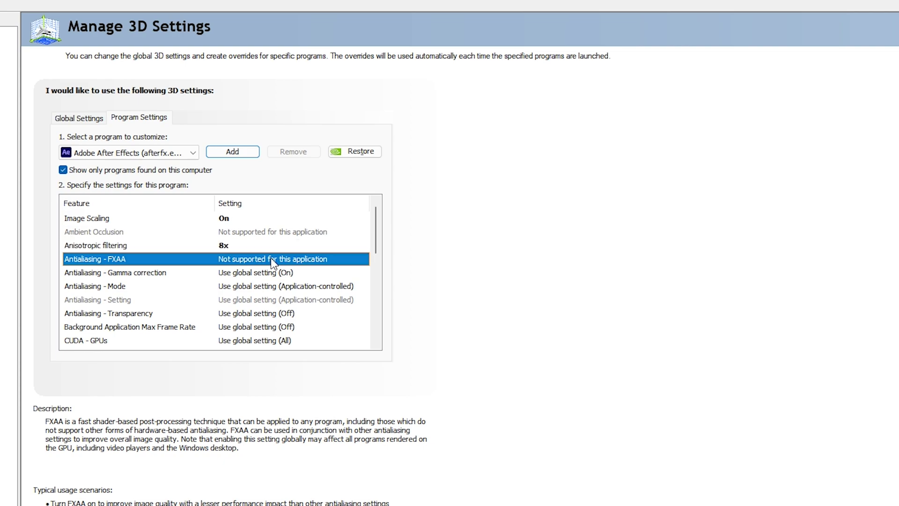
click(127, 274)
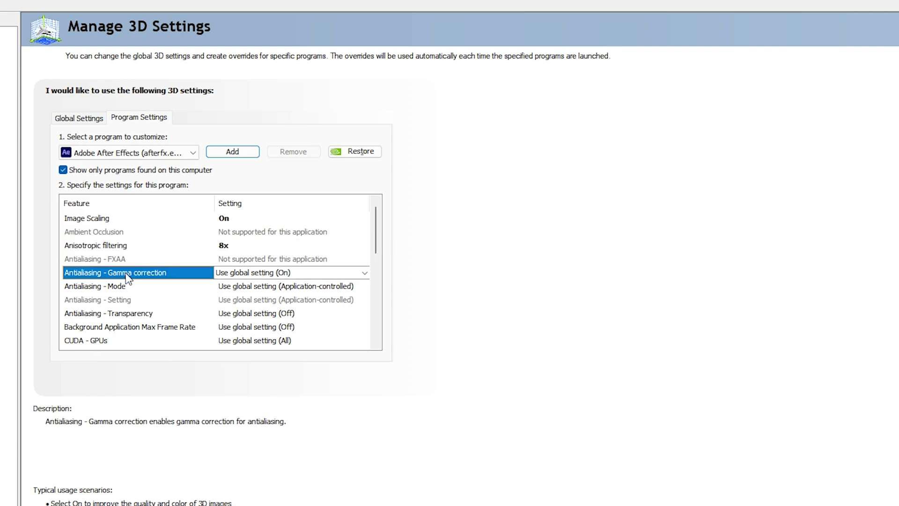
click(263, 272)
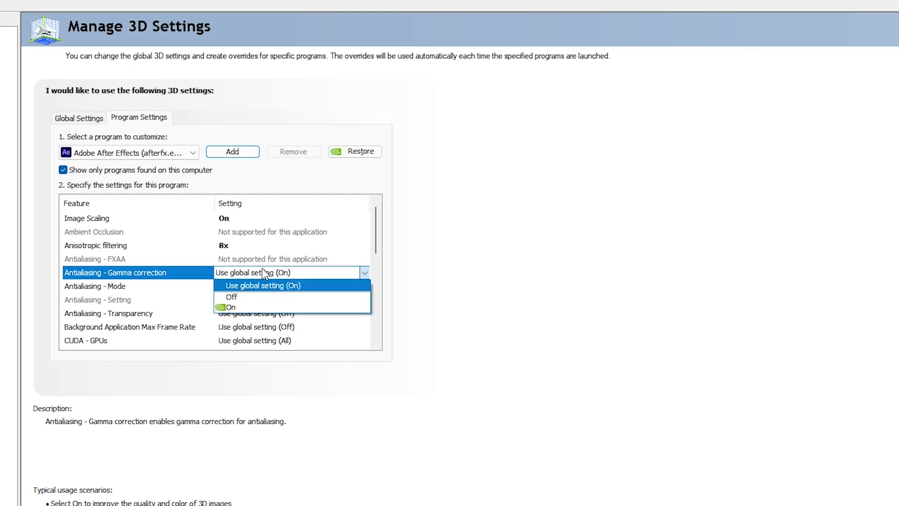
click(248, 306)
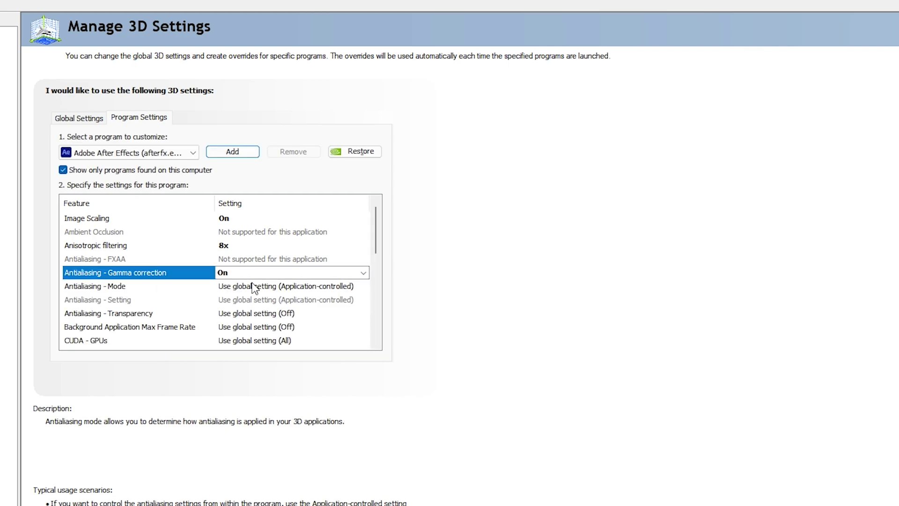
Set Antialiasing - Mode to Override any application setting and Antialiasing - Setting to 8x.
click(261, 286)
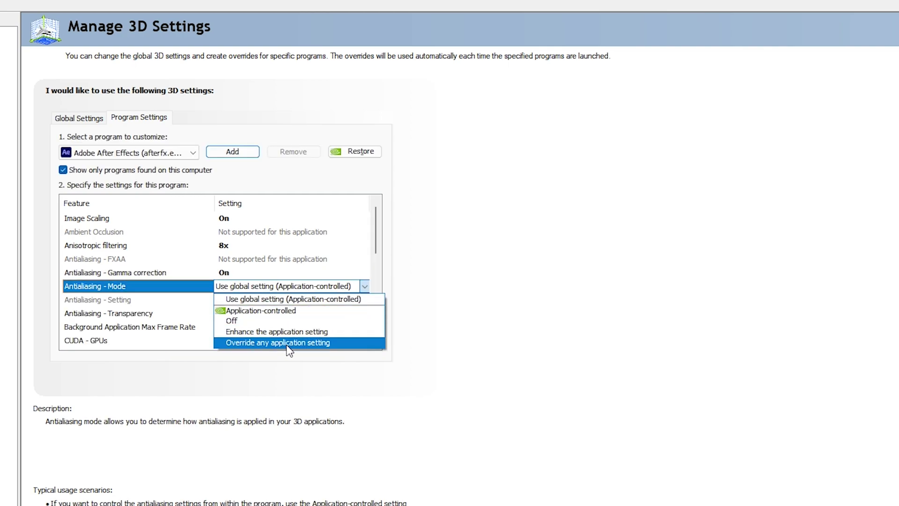
click(318, 343)
click(239, 300)
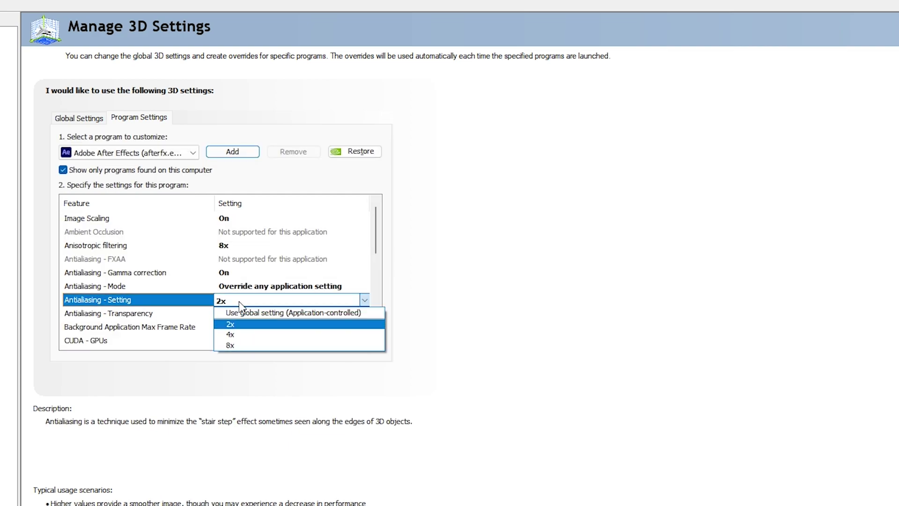
click(248, 343)
Set Antialiasing - Transparency to 4x (supersample).
drag(375, 229, 375, 248)
click(257, 259)
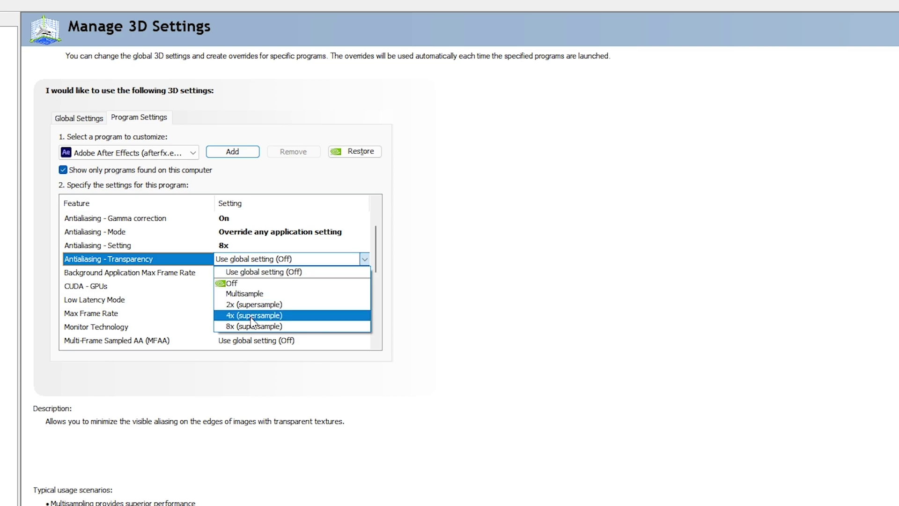
click(265, 316)
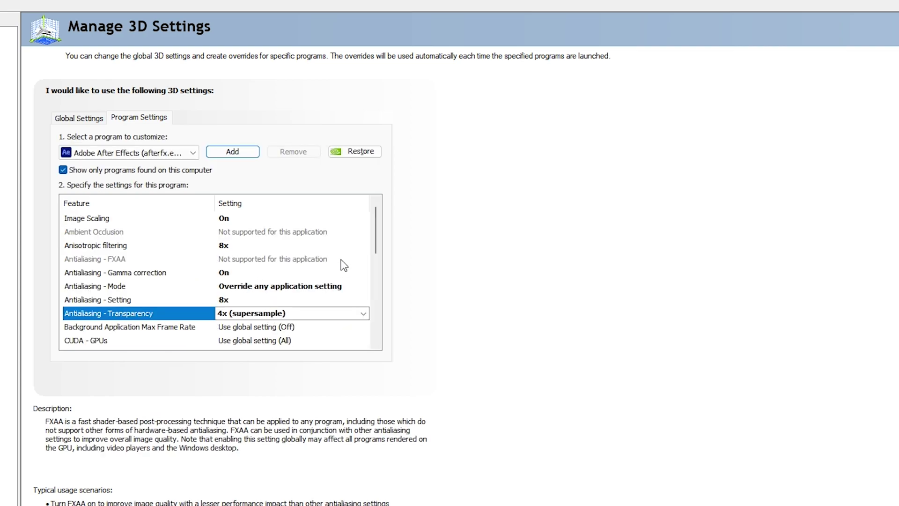
Turn on Background Application Max Frame Rate and set it to 200 FPS.
drag(376, 233, 376, 249)
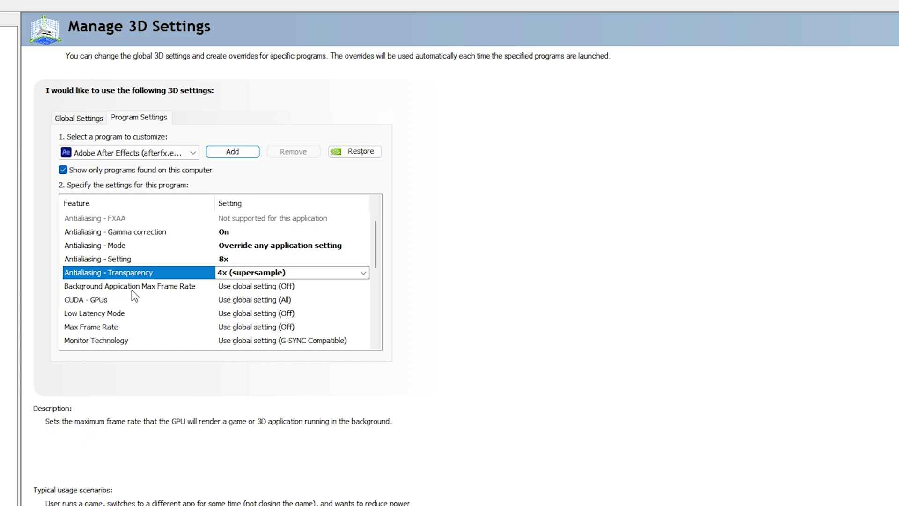
click(247, 288)
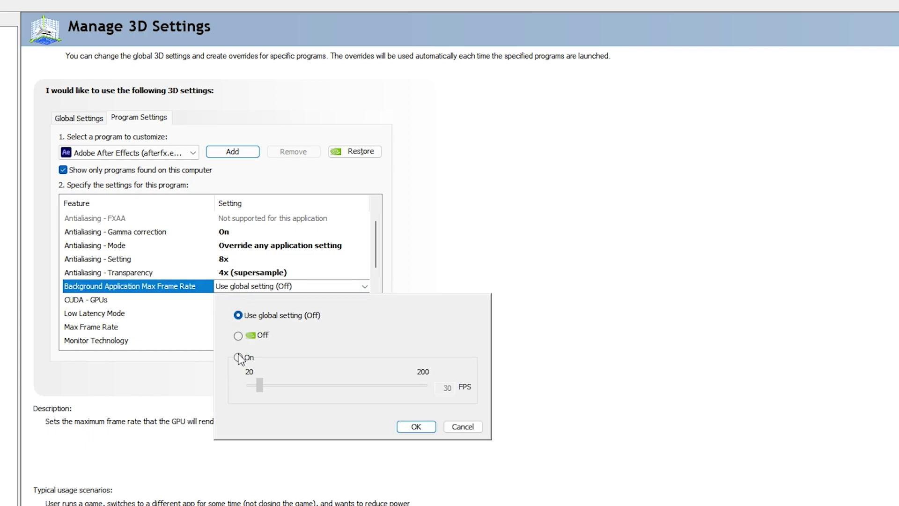
click(238, 358)
drag(260, 385, 445, 387)
click(417, 428)
Assign the NVIDIA GeForce GTX 1660 Ti as the CUDA GPU instead of using the global setting.
click(263, 300)
click(272, 301)
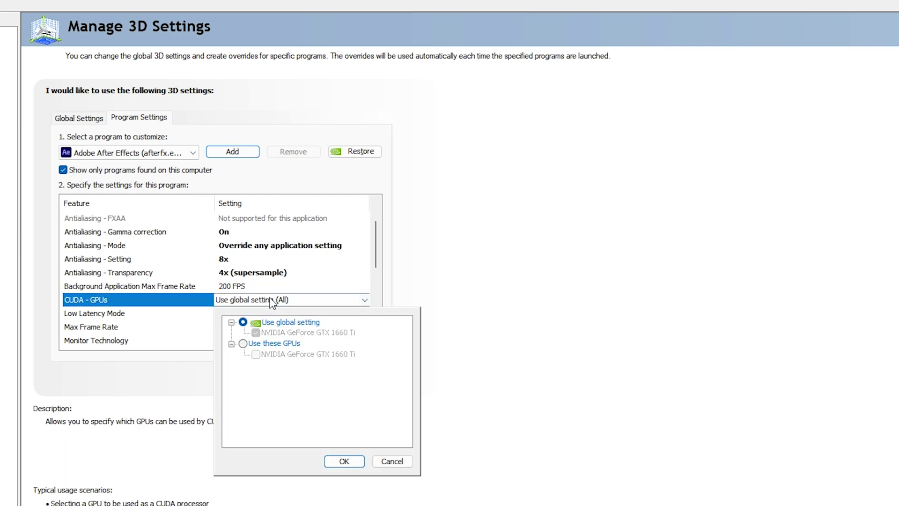
click(246, 344)
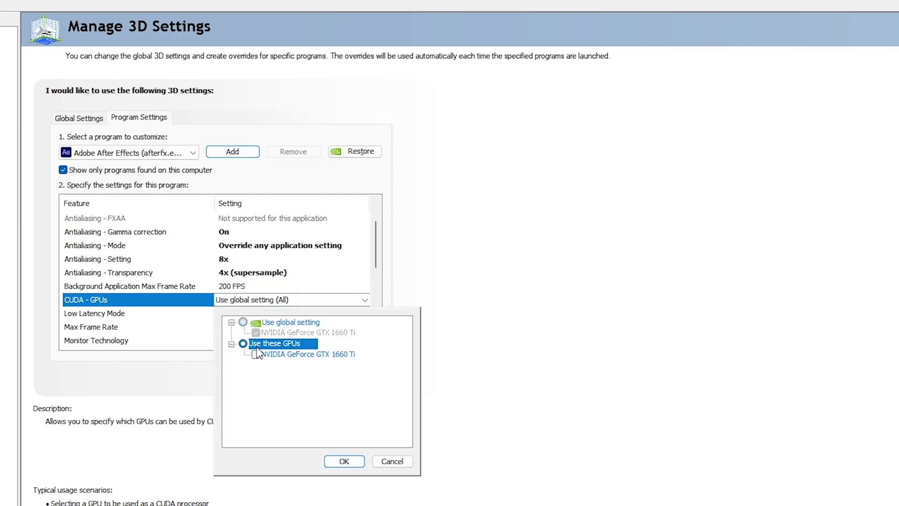
click(257, 354)
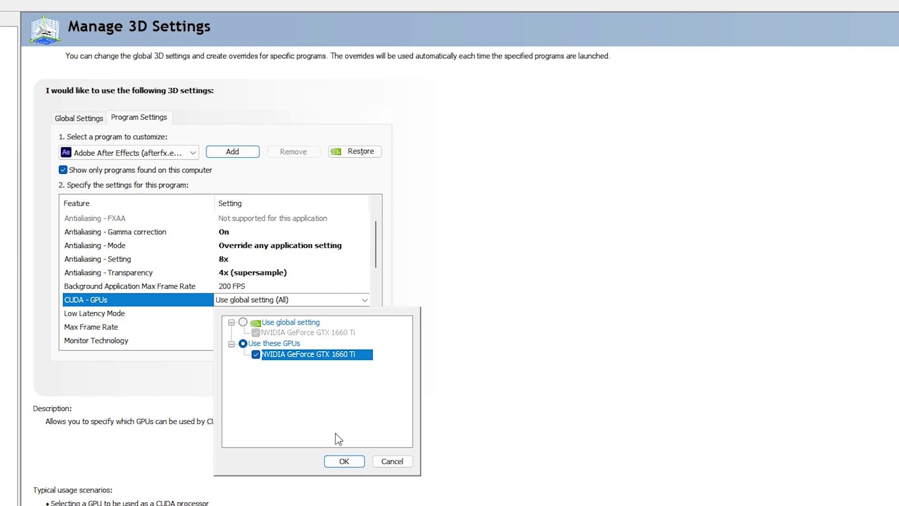
click(345, 462)
Set Low Latency Mode to On and turn on Max Frame Rate at 1000 FPS.
click(254, 313)
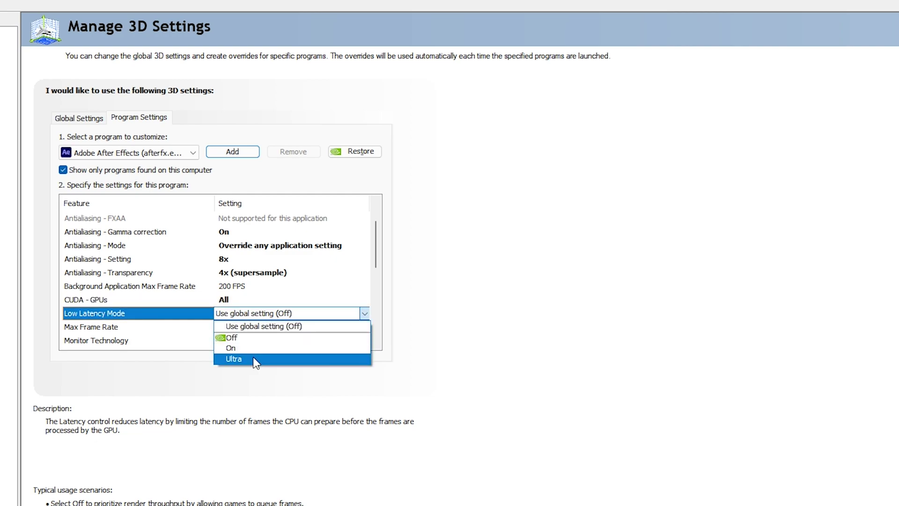
click(258, 352)
scroll(291, 281, down, 3)
click(291, 273)
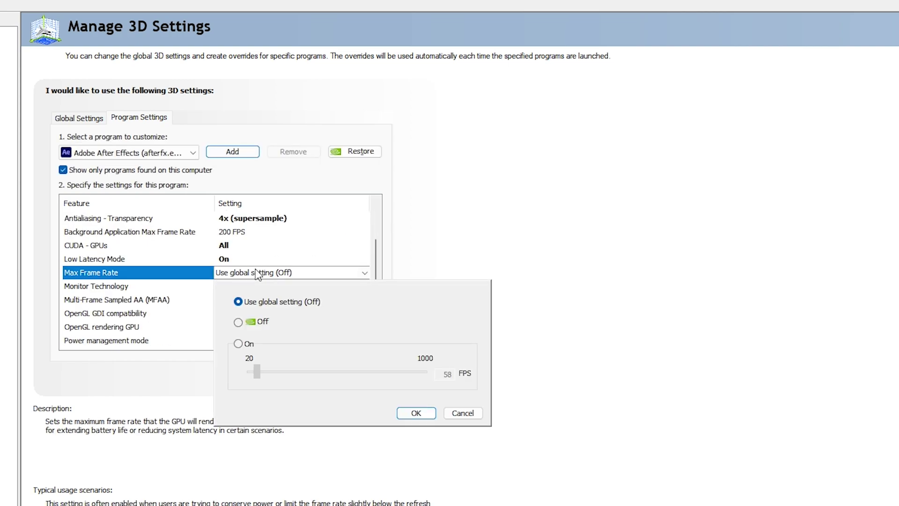
click(246, 344)
drag(257, 372, 515, 371)
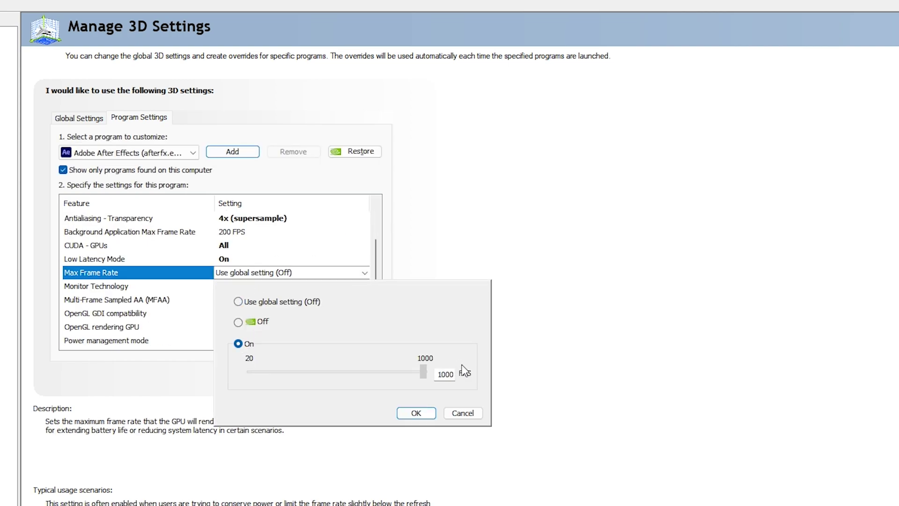
click(416, 412)
Set Monitor Technology to G-SYNC Compatible and Multi-Frame Sampled AA (MFAA) to On.
click(290, 287)
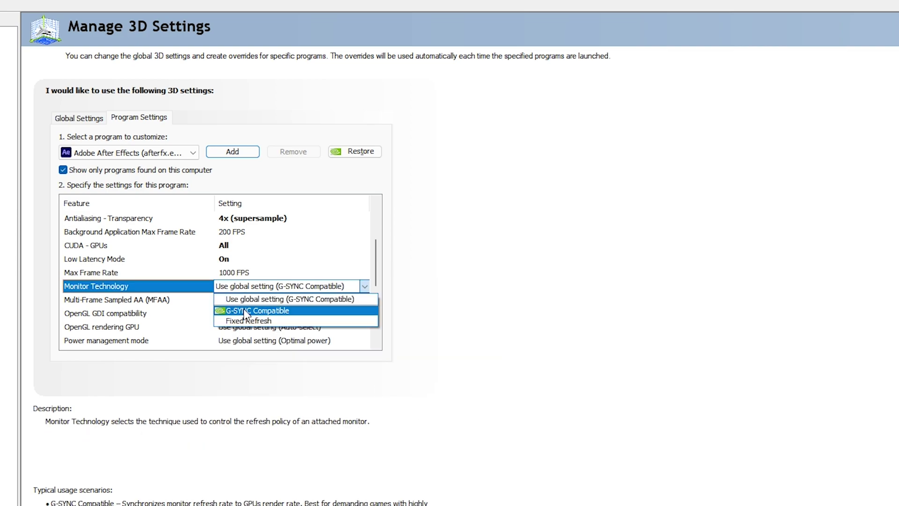
click(261, 311)
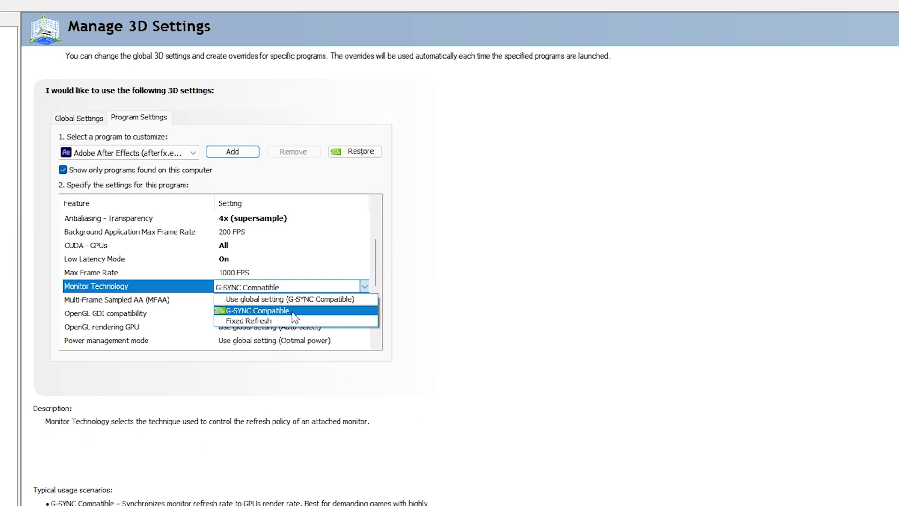
scroll(83, 277, down, 1)
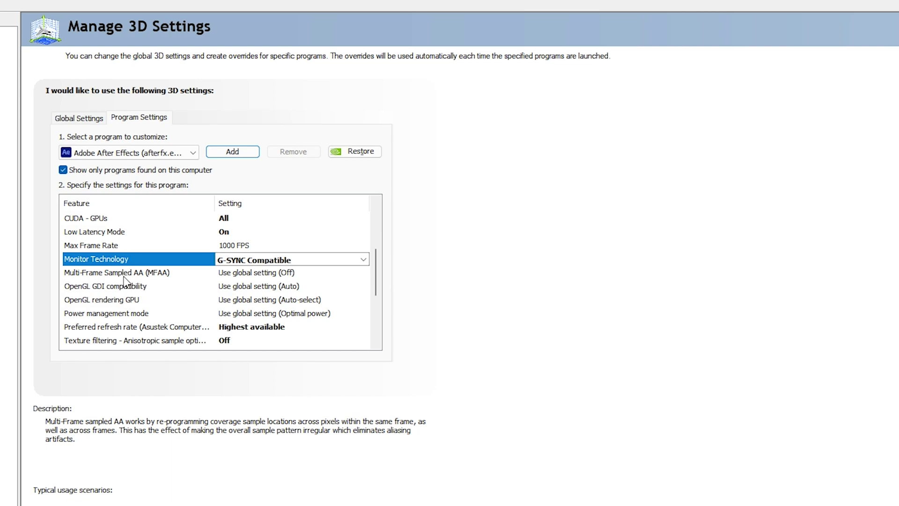
click(262, 273)
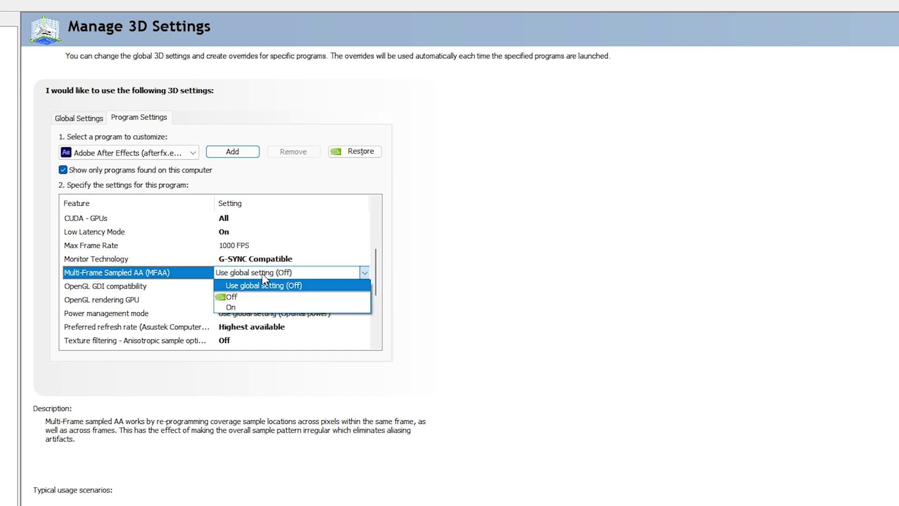
click(259, 308)
Set OpenGL GDI compatibility to Prefer performance and the OpenGL rendering GPU to NVIDIA GeForce GTX 1660 Ti.
click(114, 301)
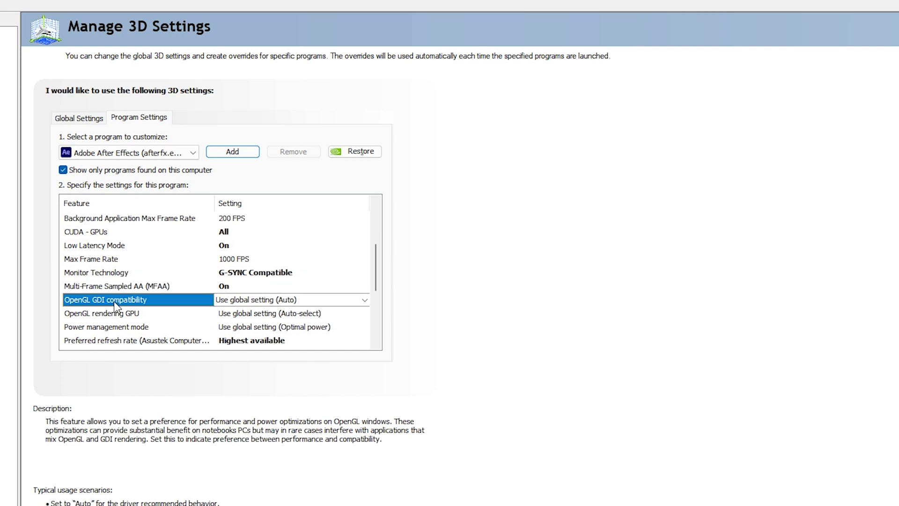
click(227, 299)
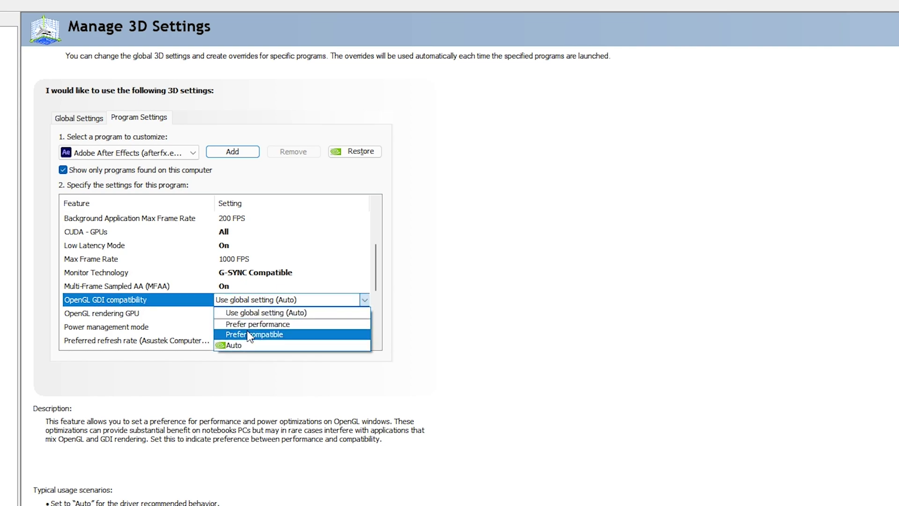
click(276, 326)
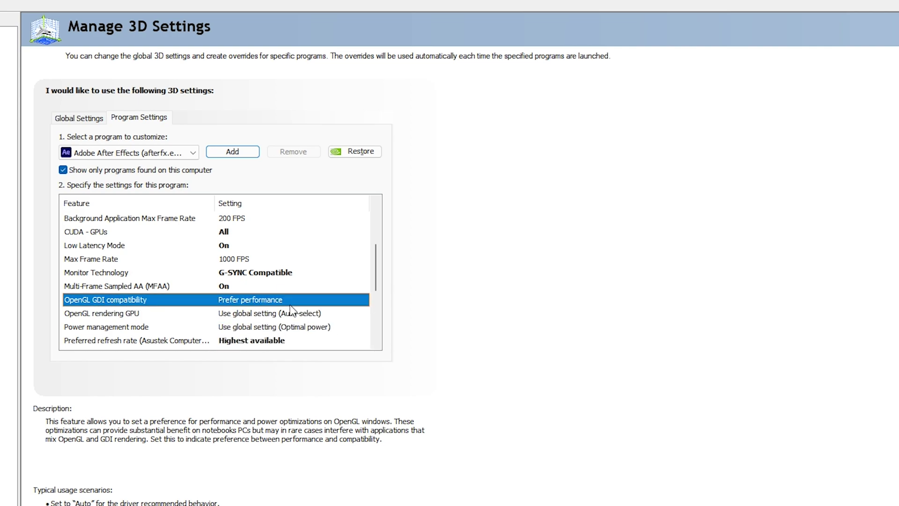
scroll(281, 309, down, 1)
click(132, 275)
click(253, 274)
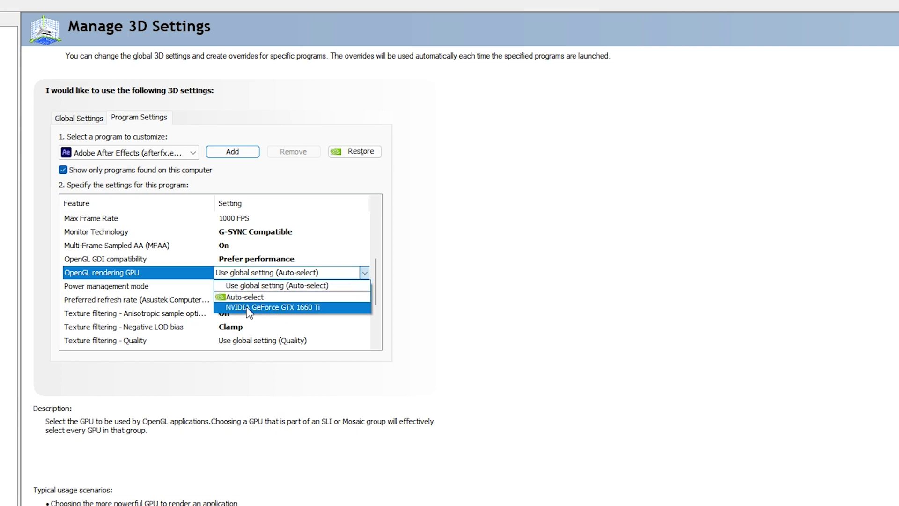
click(306, 307)
Set Power management mode to Prefer maximum performance and Preferred refresh rate to Highest available.
click(168, 286)
click(247, 274)
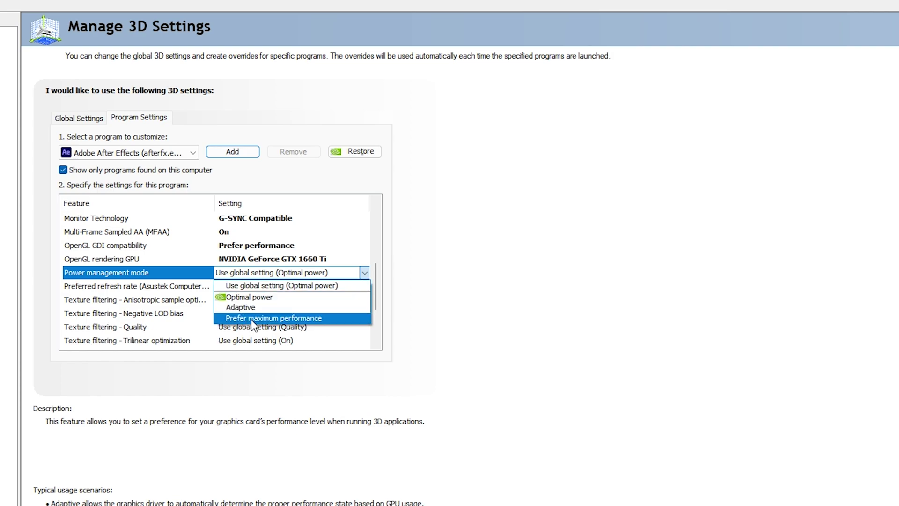
click(285, 316)
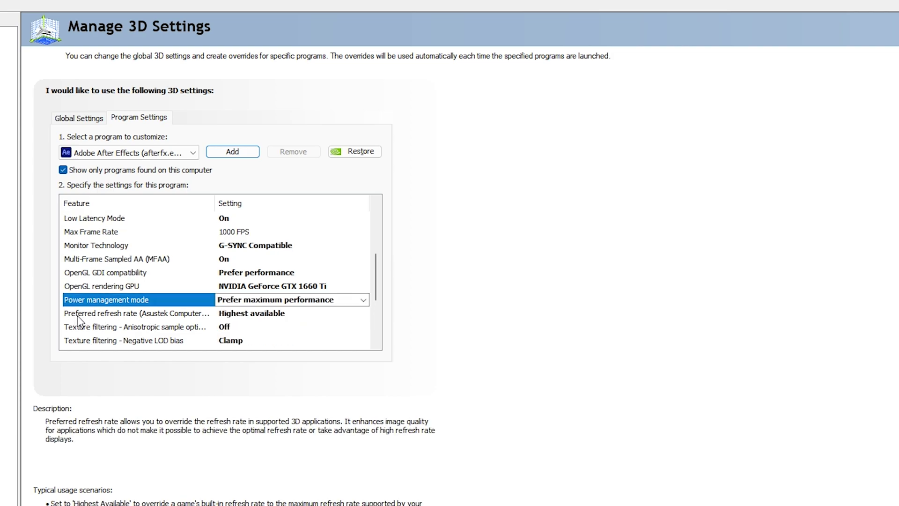
click(247, 318)
click(247, 318)
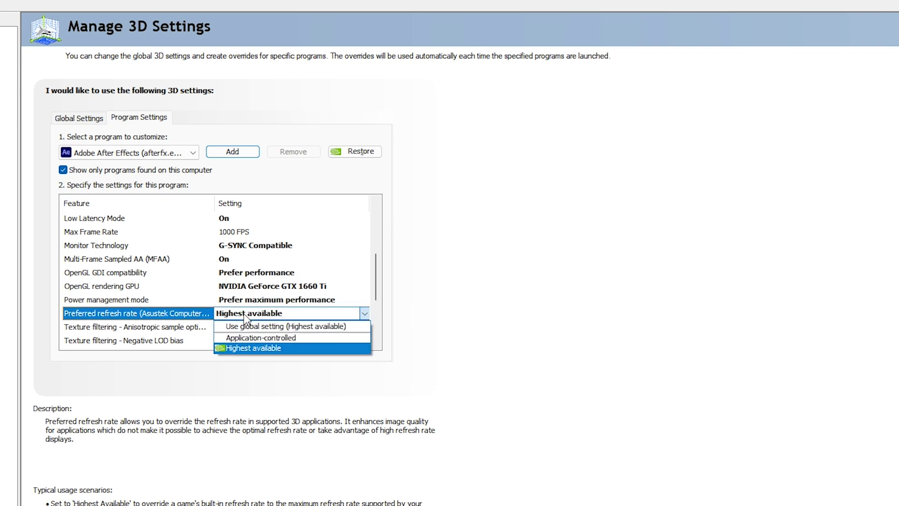
click(254, 352)
Set Texture filtering - Anisotropic sample optimization to On.
scroll(177, 316, down, 1)
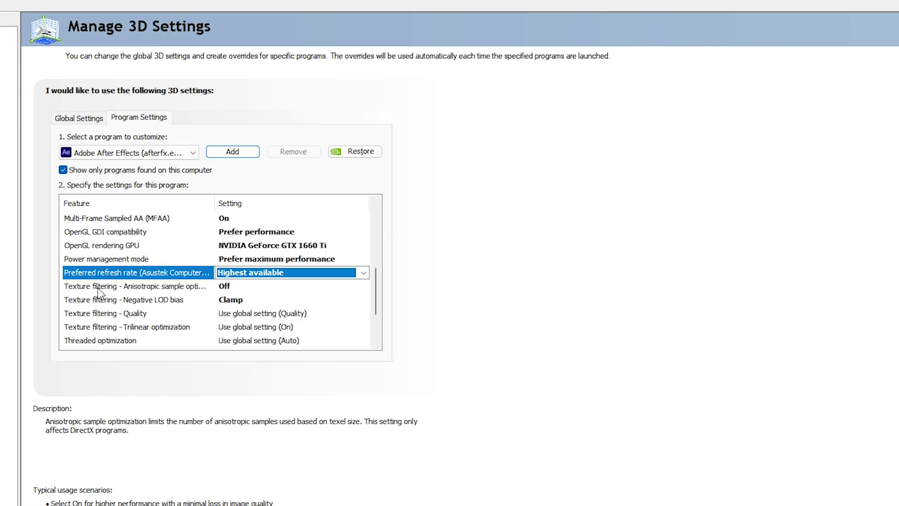
click(240, 291)
click(239, 291)
click(242, 322)
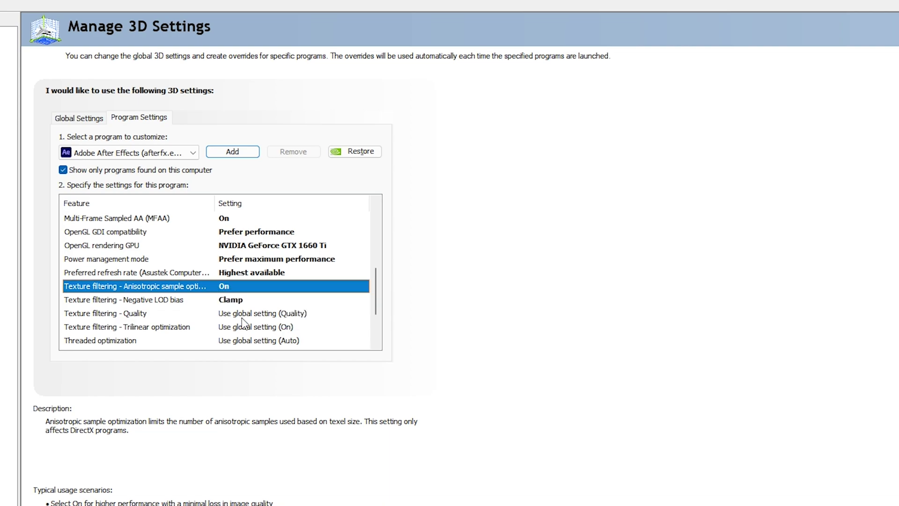
Set Texture filtering - Negative LOD bias to Clamp.
scroll(243, 324, down, 1)
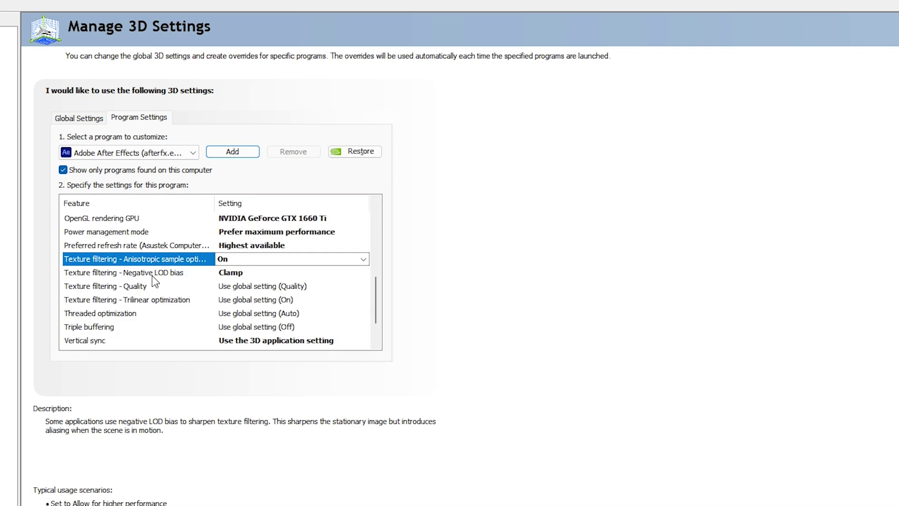
click(234, 273)
click(235, 273)
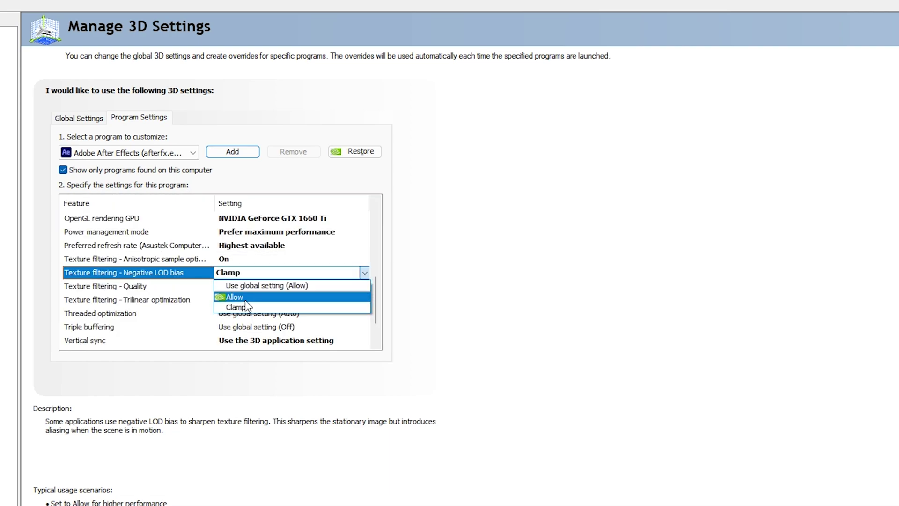
click(246, 297)
Set Texture filtering - Quality to High performance and Texture filtering - Trilinear optimization to On.
click(223, 286)
click(224, 285)
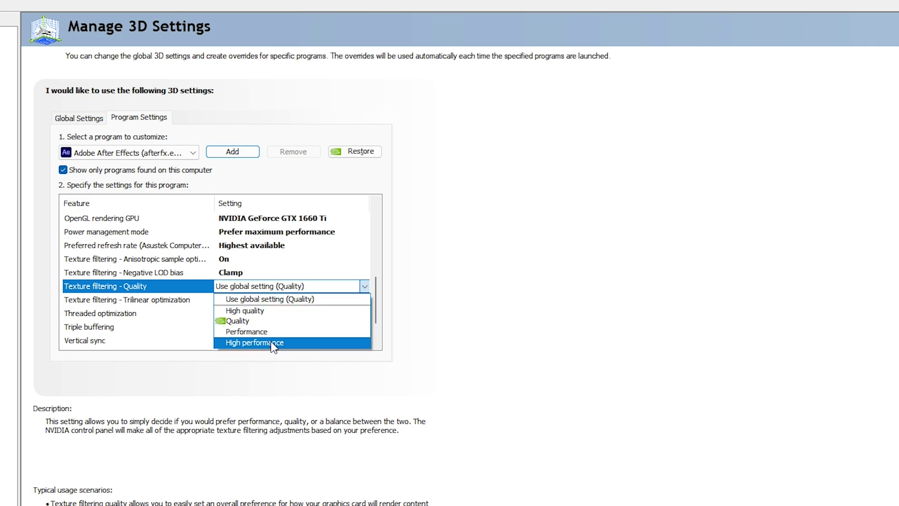
click(244, 343)
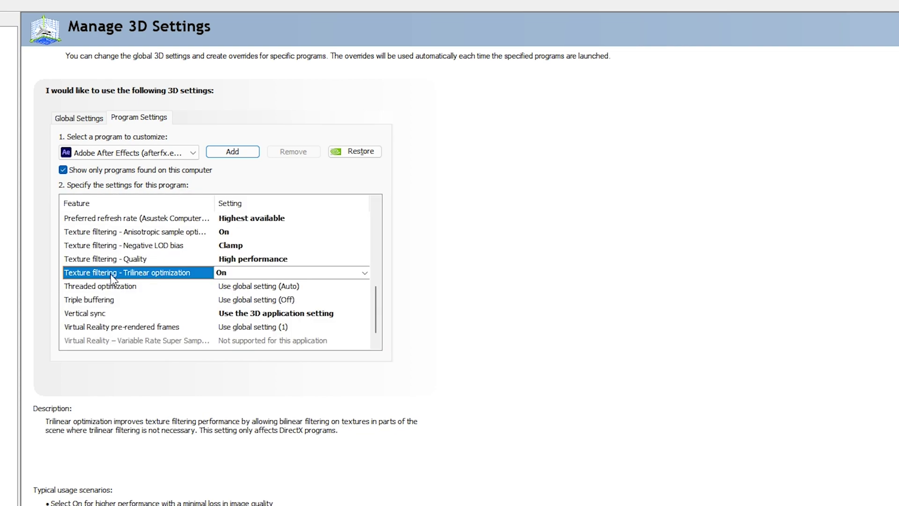
click(240, 274)
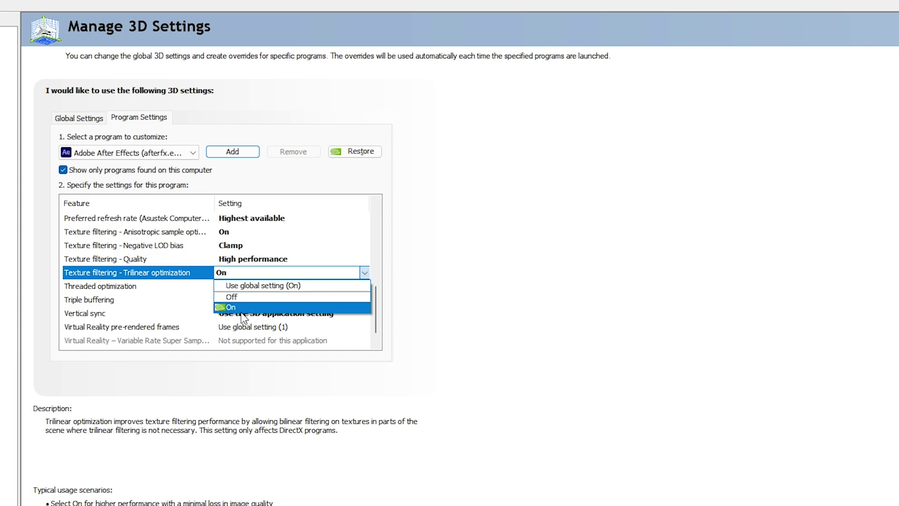
click(240, 304)
Set both Threaded optimization and Triple buffering to On for Adobe After Effects.
click(147, 287)
click(248, 287)
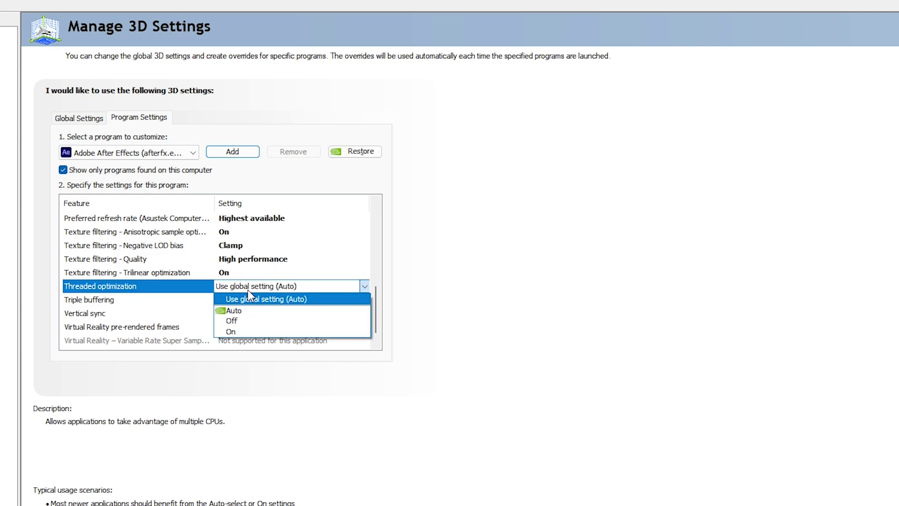
click(249, 330)
click(248, 300)
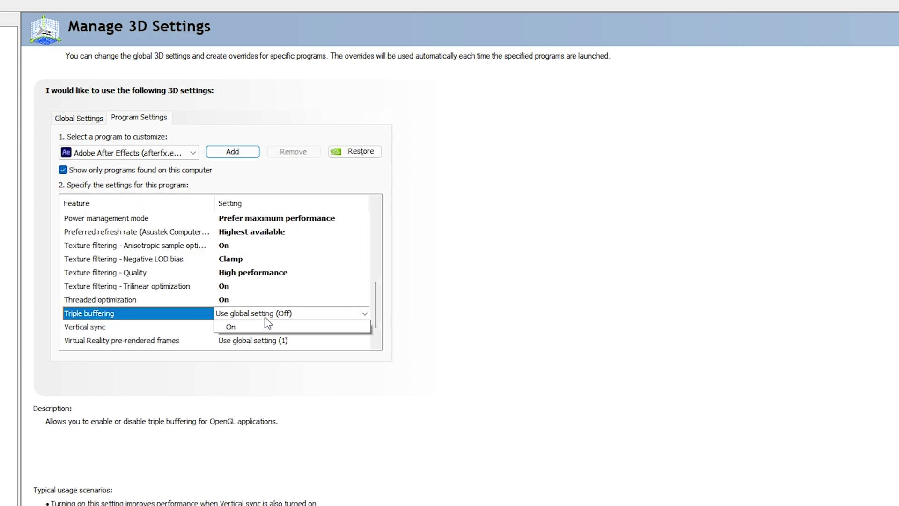
click(259, 349)
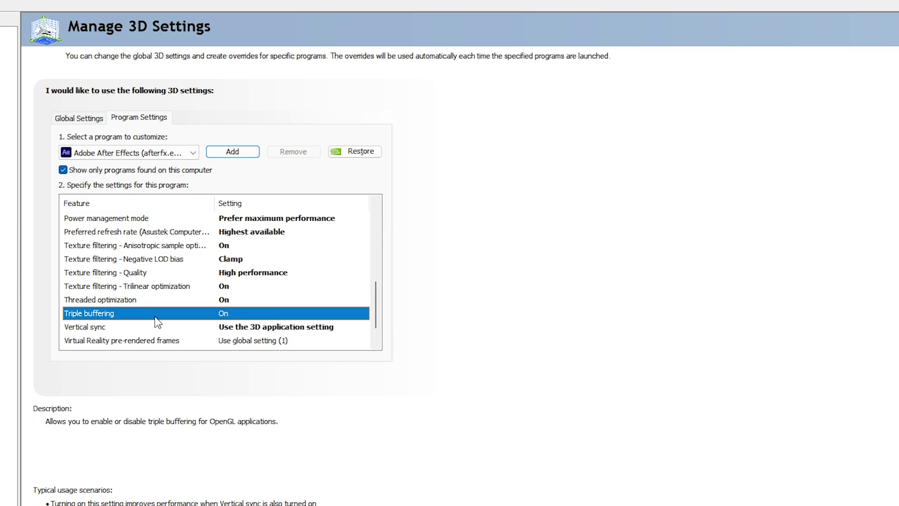
Set Vertical sync to Use the 3D application setting and Virtual Reality pre-rendered frames to 1.
click(262, 326)
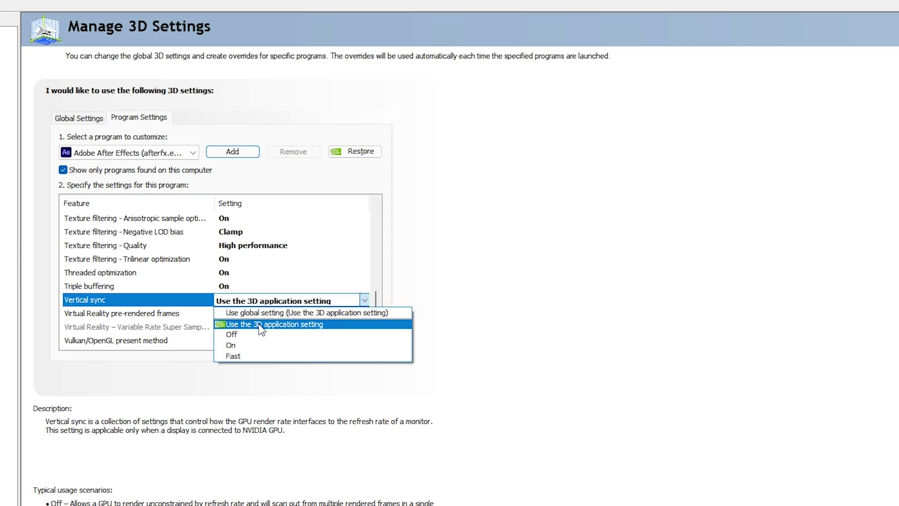
click(302, 326)
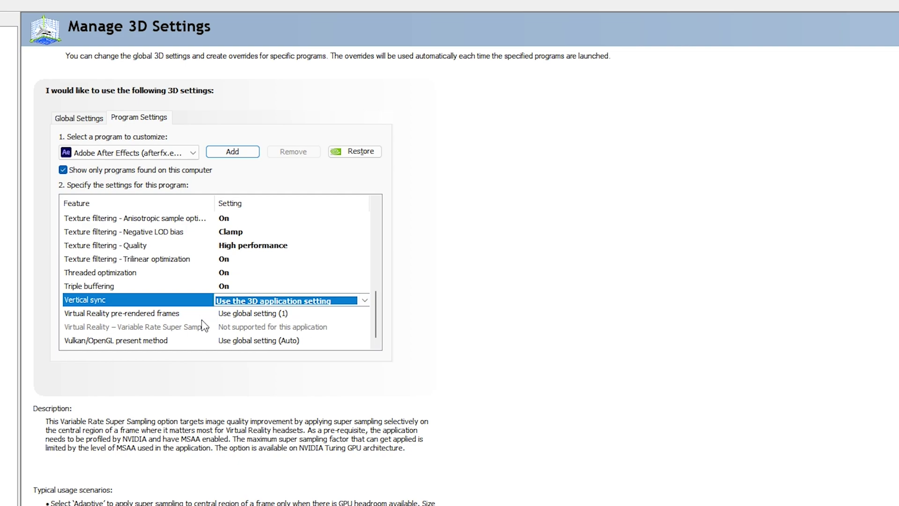
click(141, 317)
click(276, 316)
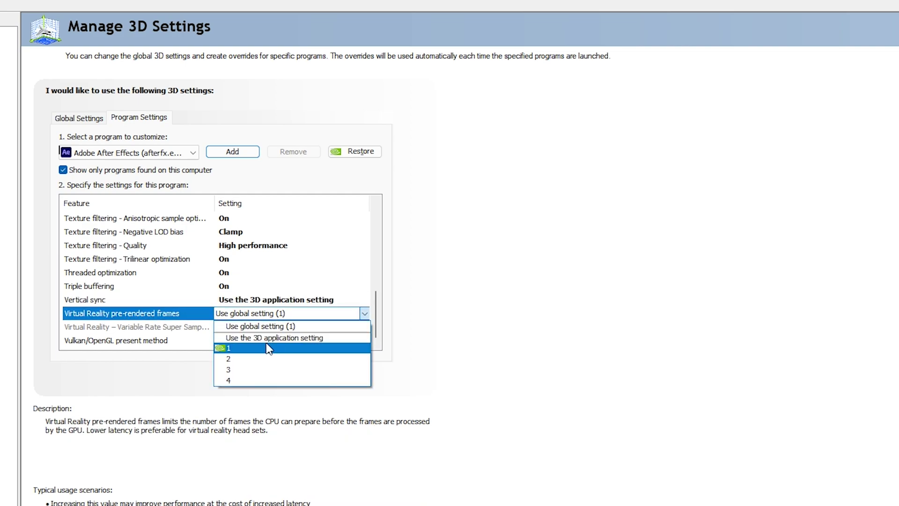
click(229, 349)
Set Vulkan/OpenGL present method to Prefer layered on DXGI Swapchain and apply the 3D program settings.
click(78, 342)
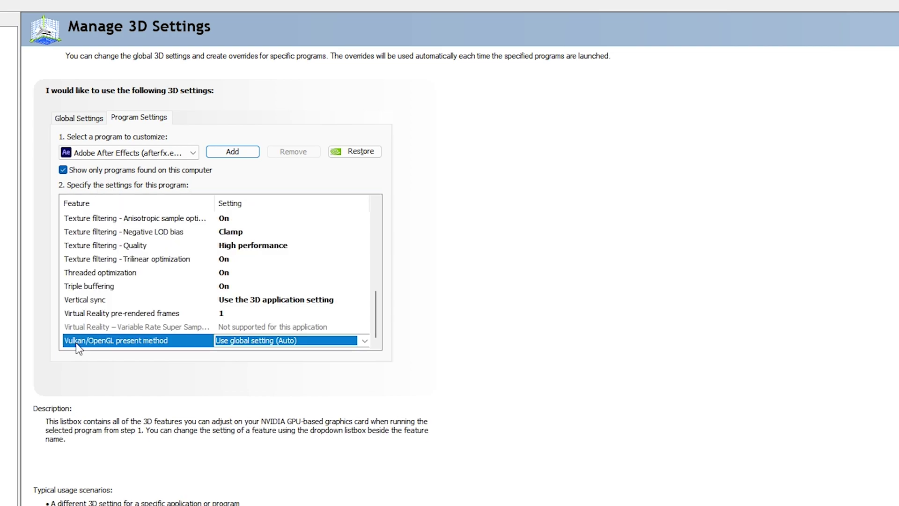
click(269, 345)
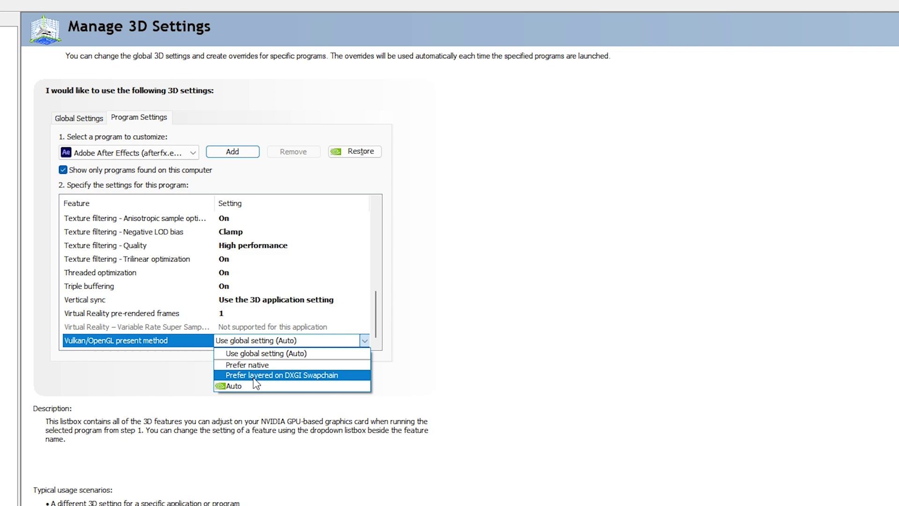
click(317, 377)
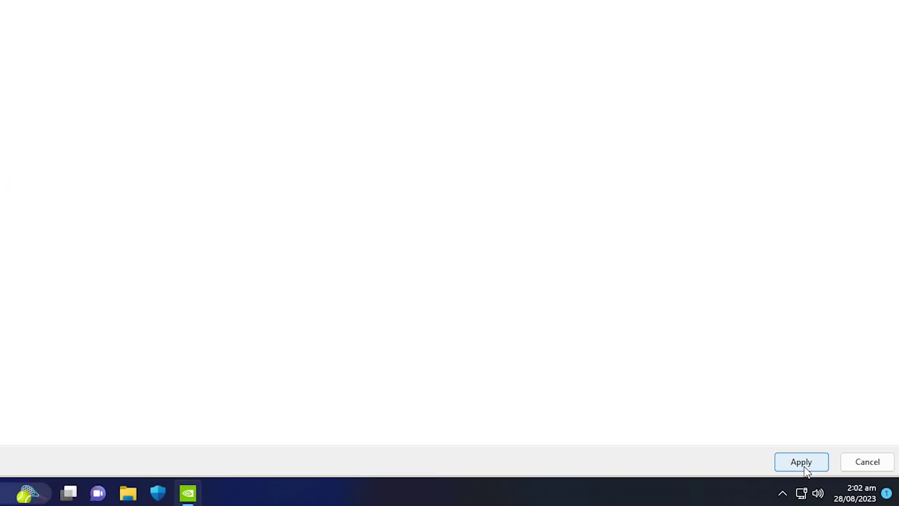
click(801, 461)
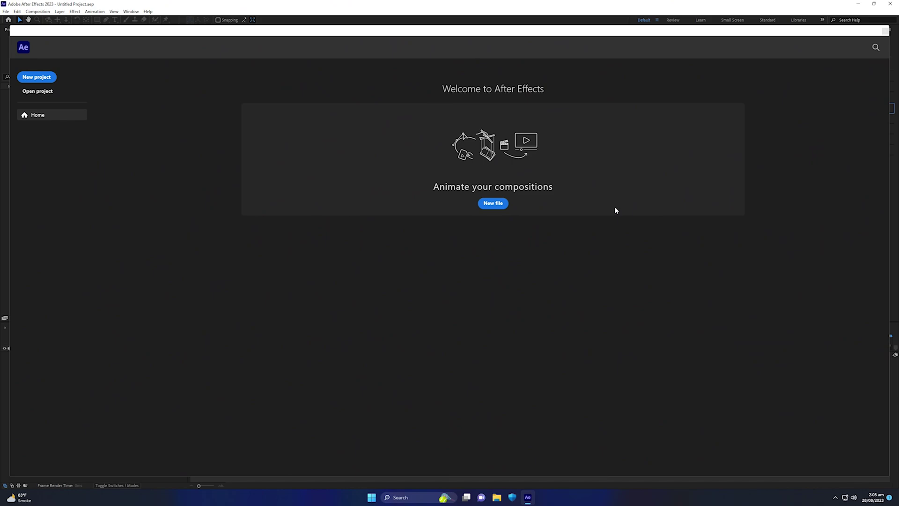
In After Effects, dismiss the welcome screen and workspace tip, and set the project's video rendering to Mercury GPU Acceleration (CUDA).
click(709, 37)
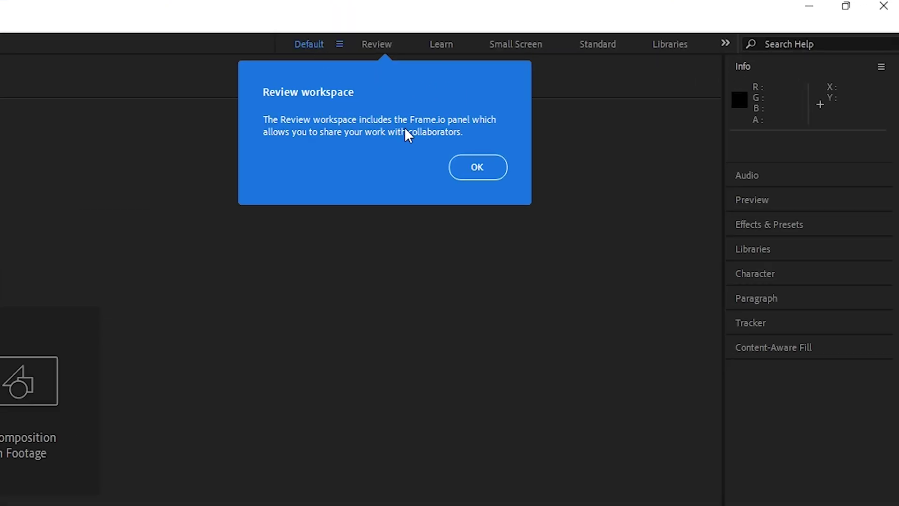
click(466, 167)
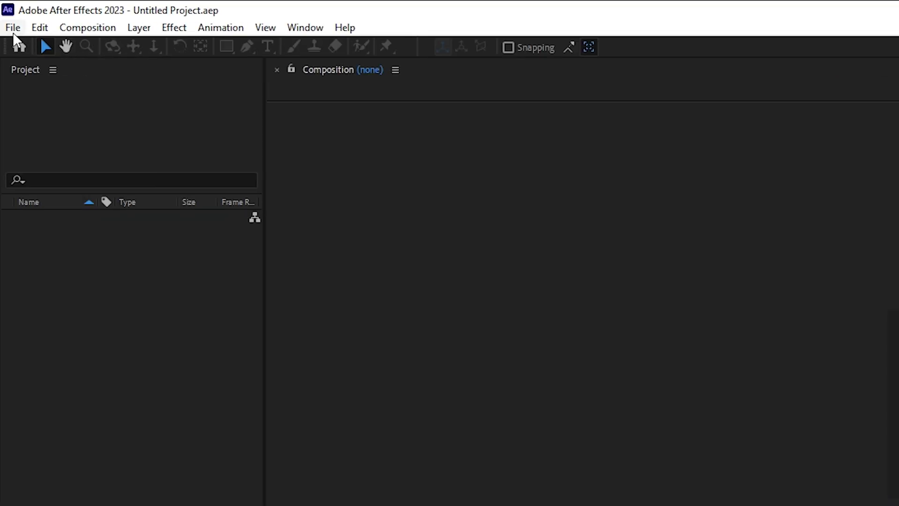
click(12, 28)
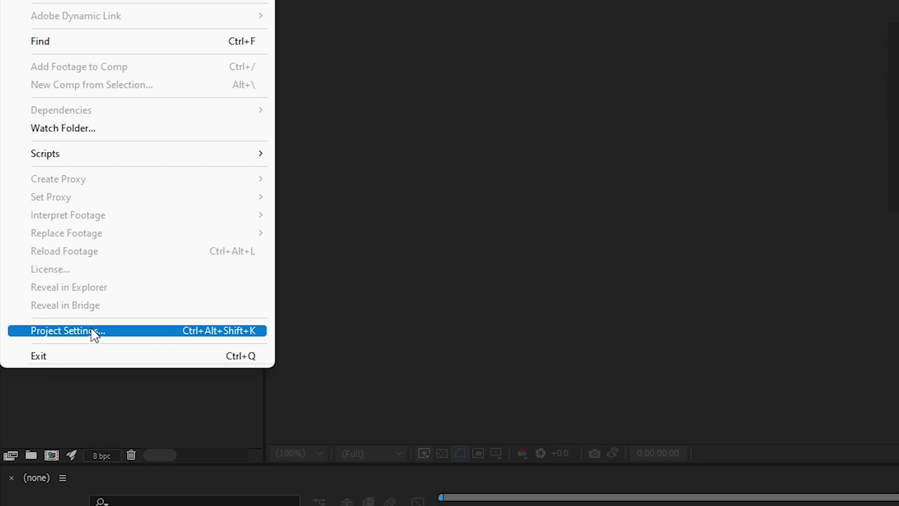
click(92, 330)
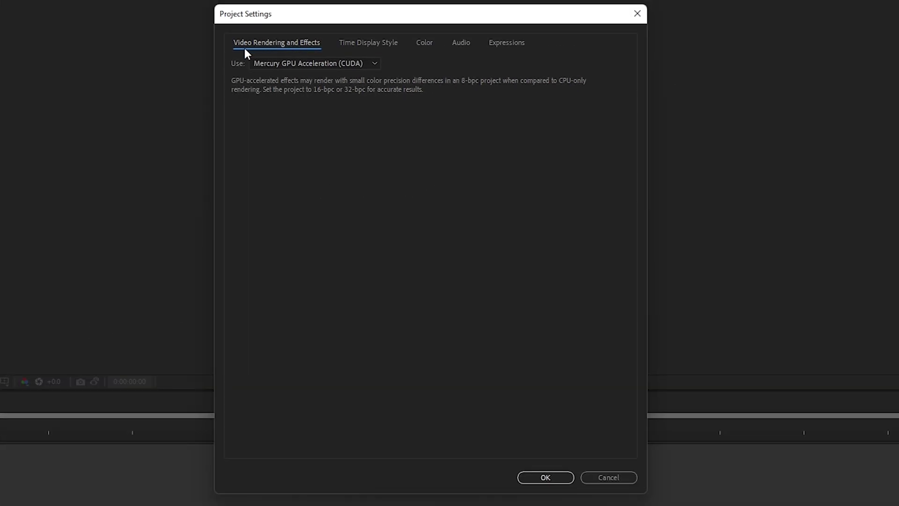
click(279, 62)
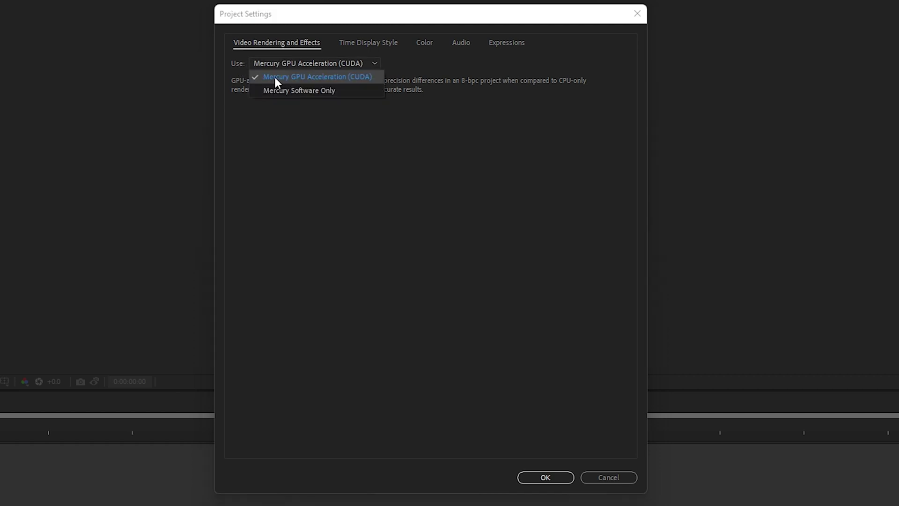
click(342, 77)
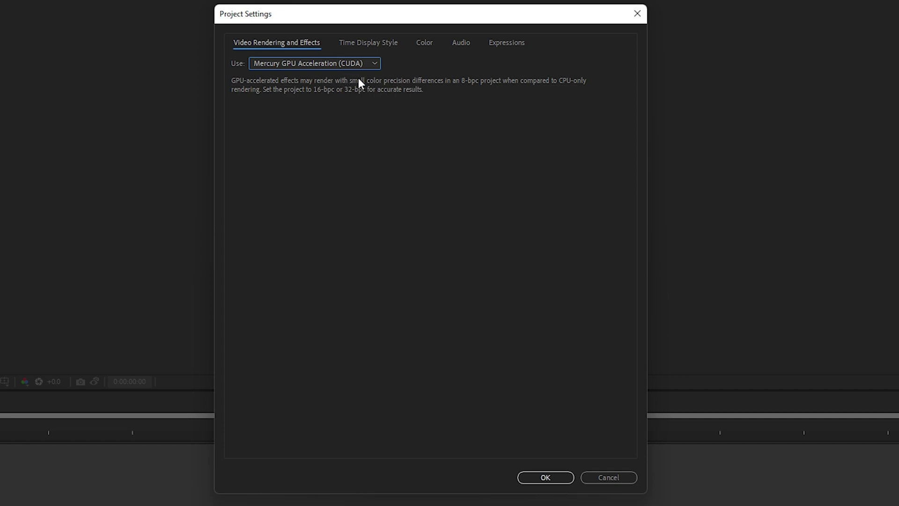
click(546, 478)
Open the Previews preferences and set the Adaptive Resolution Limit for fast previews to 1/8.
click(40, 28)
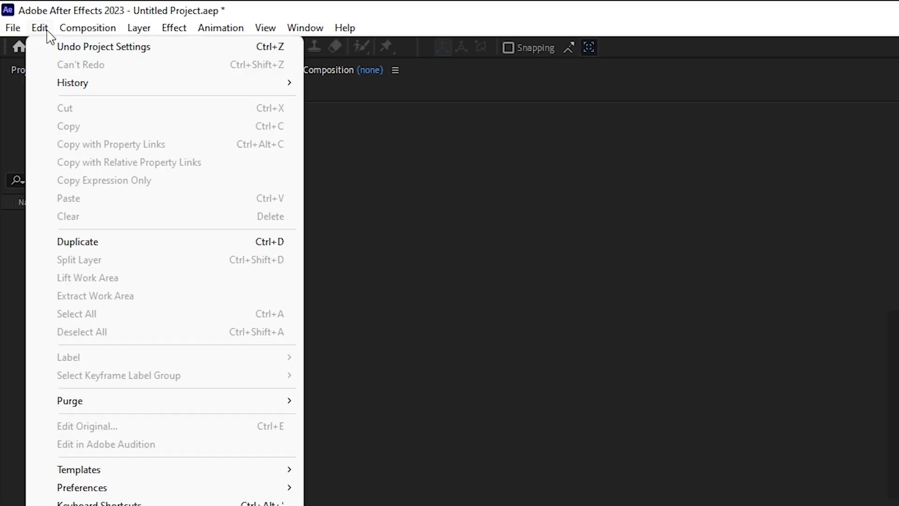
mouse_move(158, 489)
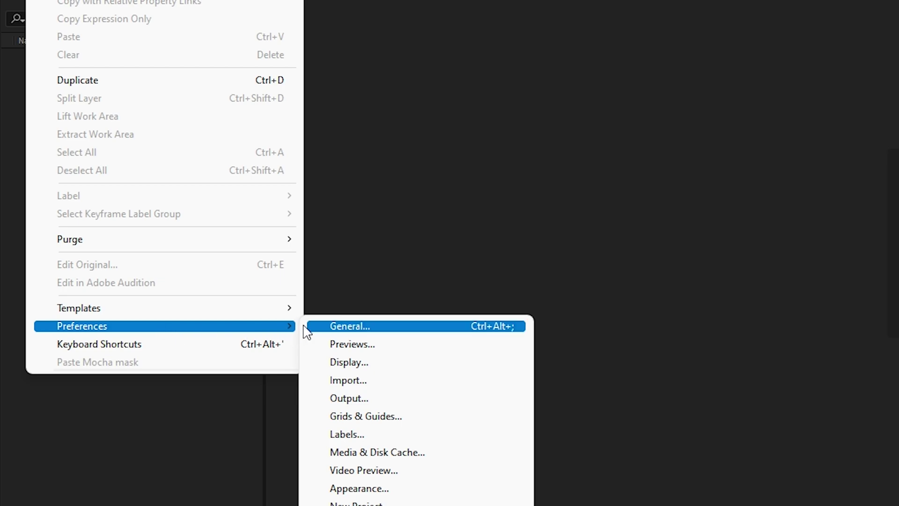
click(383, 326)
click(173, 65)
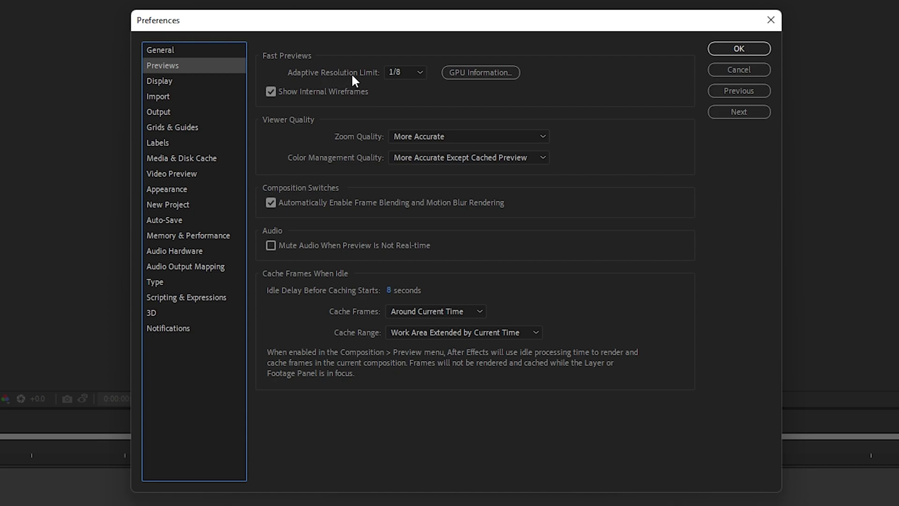
click(394, 71)
click(415, 117)
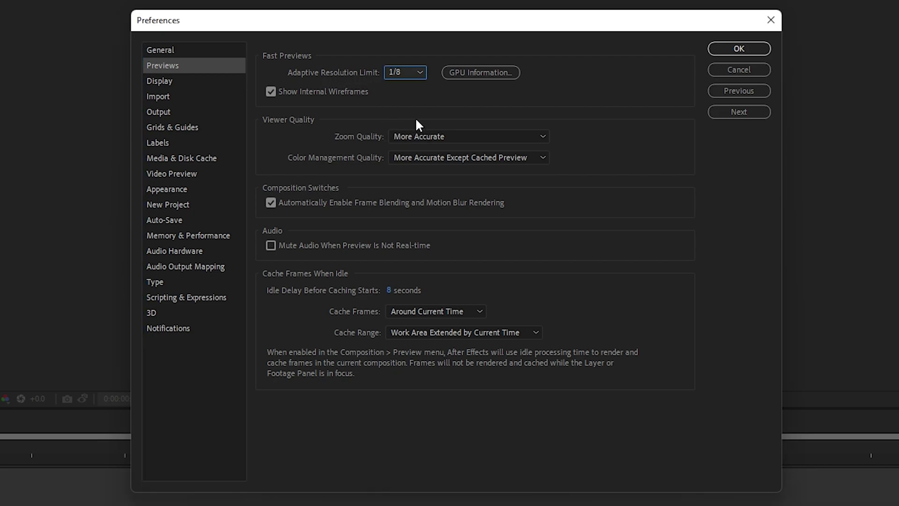
Set the GPU texture memory to 4607 MB in the GPU information.
click(466, 72)
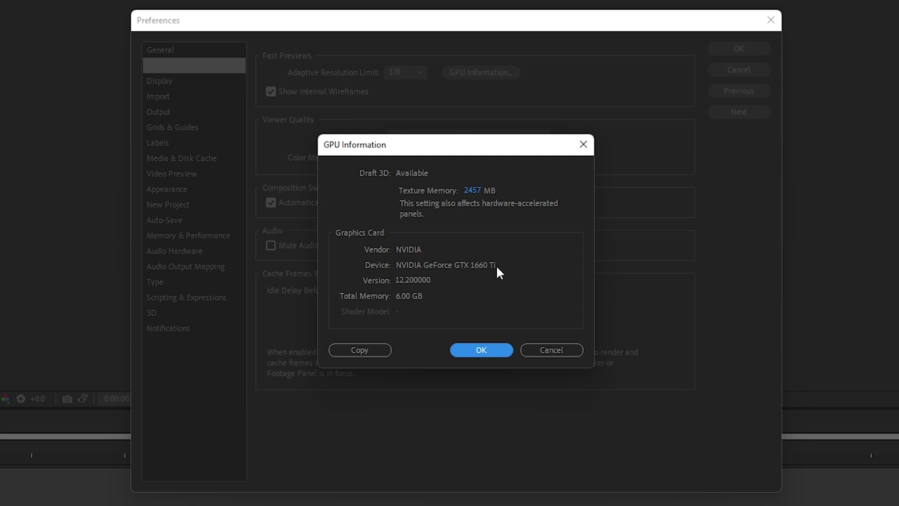
drag(472, 199, 805, 201)
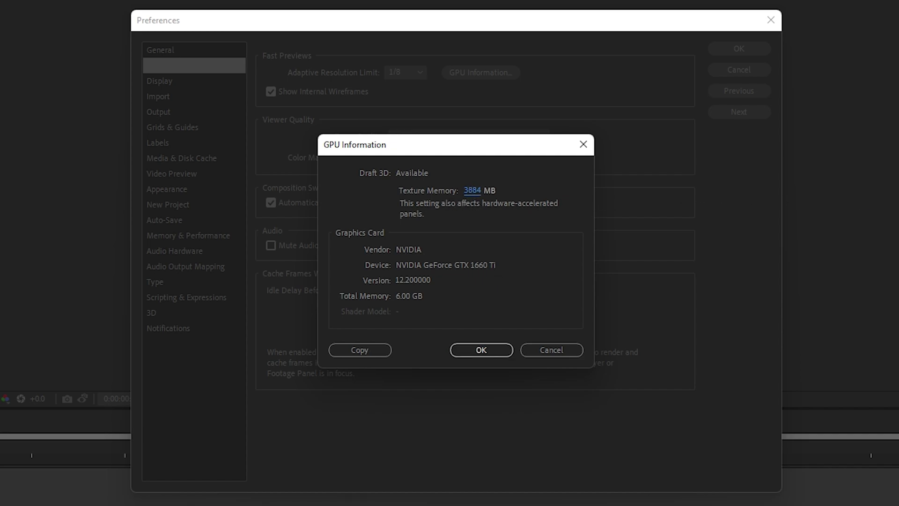
drag(473, 190, 712, 199)
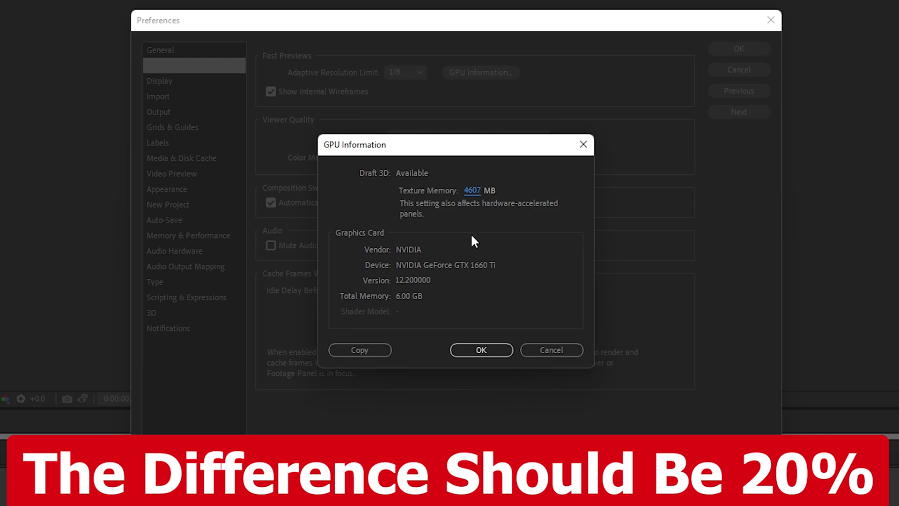
click(482, 349)
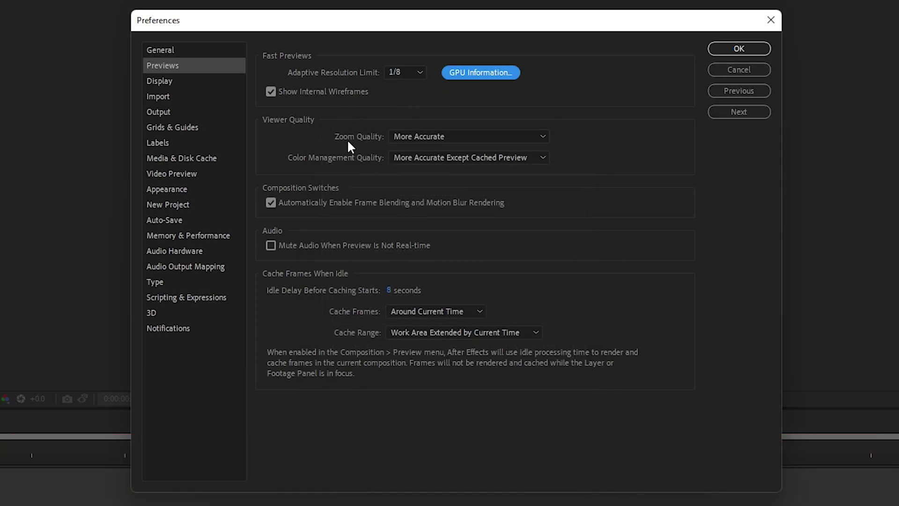
Set the viewer's Zoom Quality to More Accurate and Color Management Quality to More Accurate Except Cached Preview.
click(439, 137)
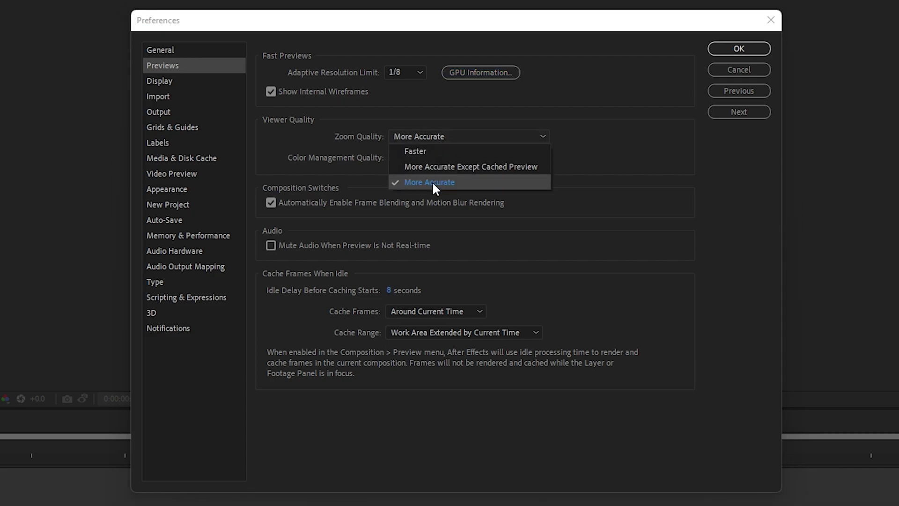
click(433, 183)
click(443, 135)
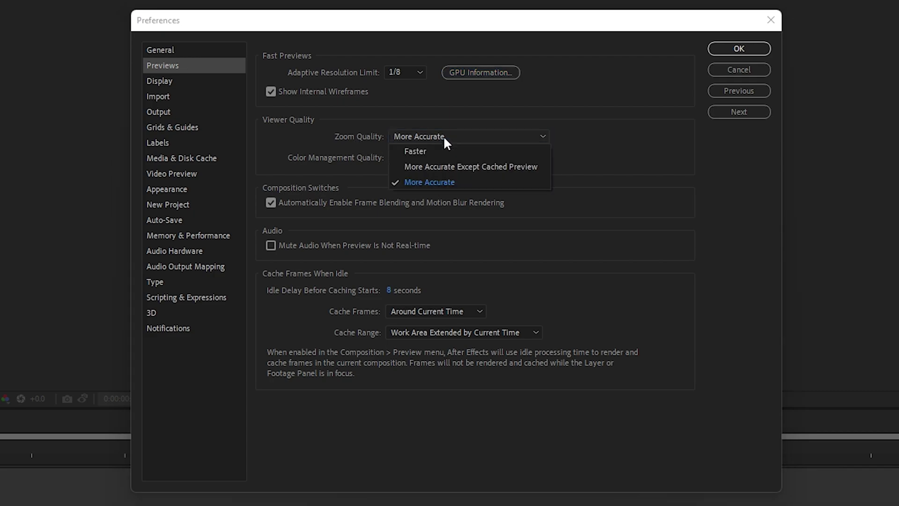
click(432, 183)
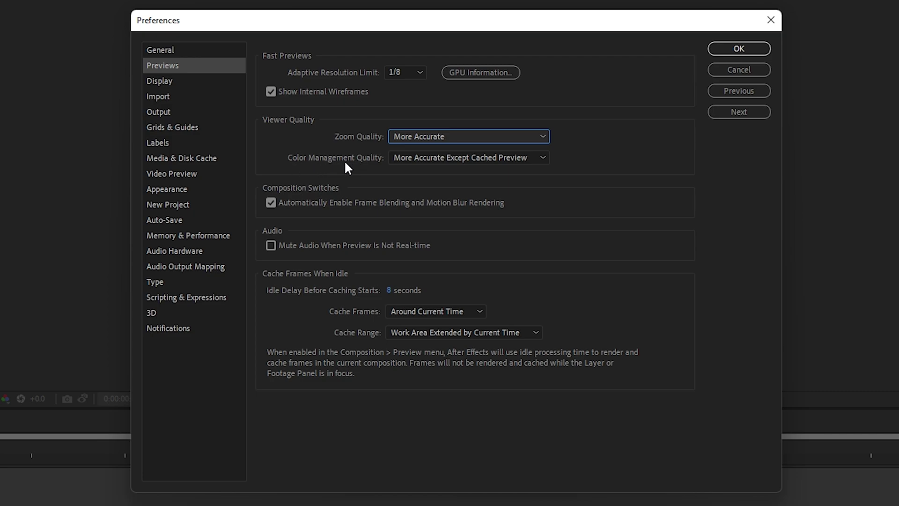
click(423, 157)
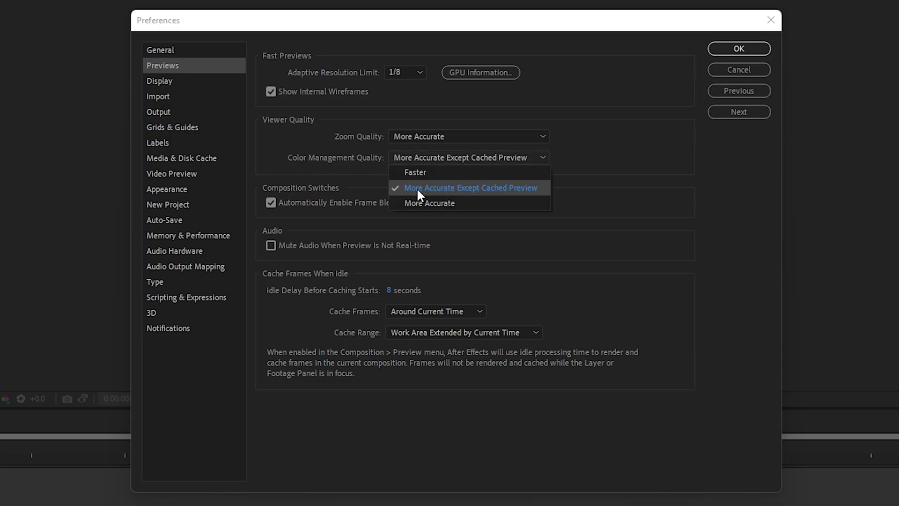
click(501, 189)
Check the Media & Disk Cache preferences and set the RAM reserved for other applications to 3 GB.
click(190, 150)
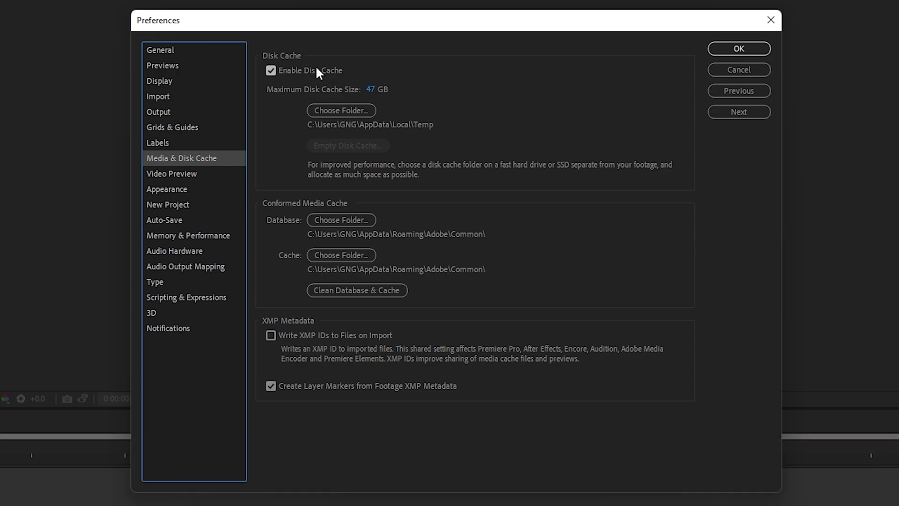
click(187, 236)
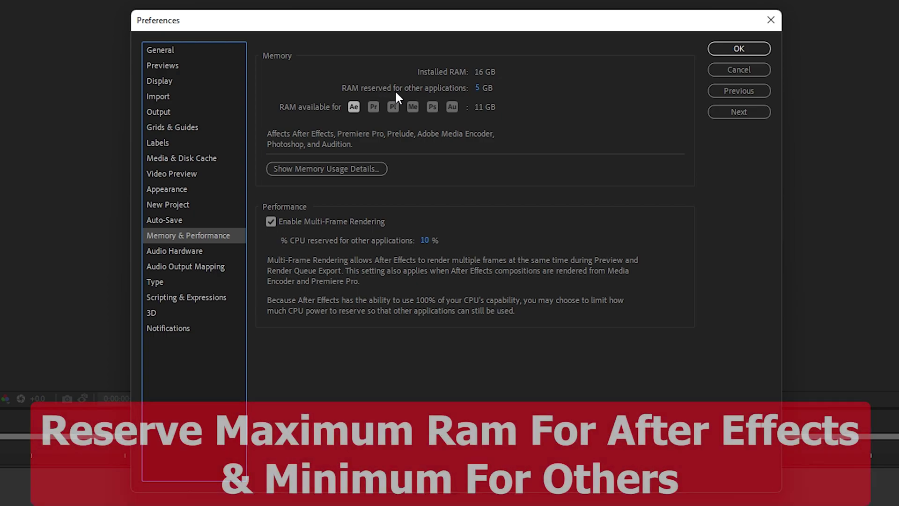
click(477, 88)
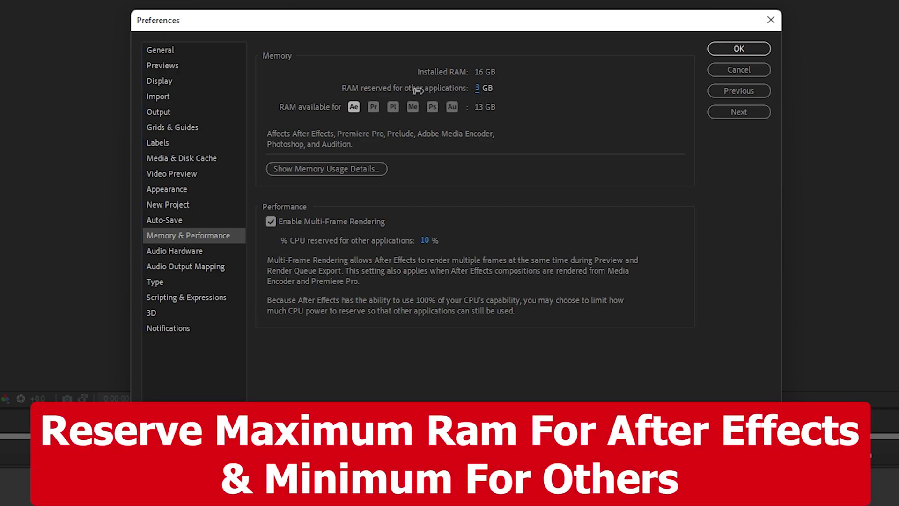
text(3)
key(Return)
click(516, 86)
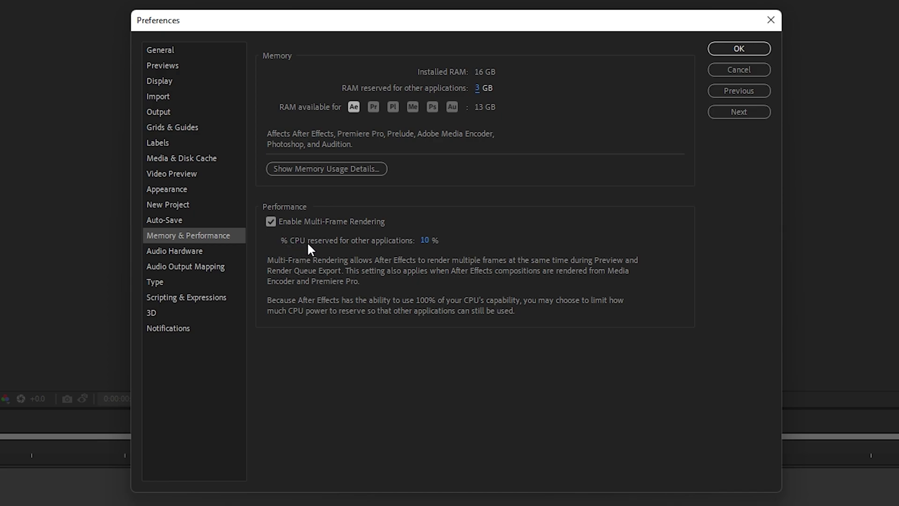
Set the CPU reserved for other applications to 10% and open the 3D preferences.
drag(425, 241, 326, 254)
click(423, 240)
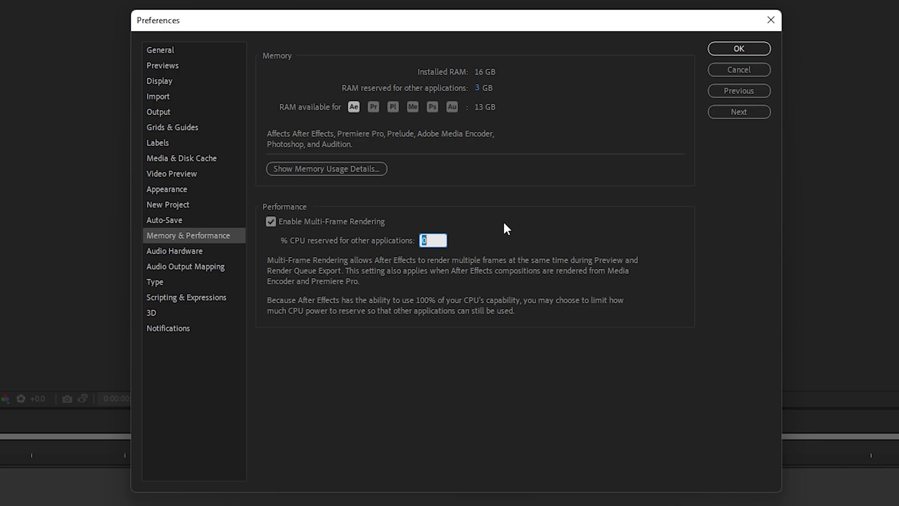
text(10)
key(Return)
click(172, 316)
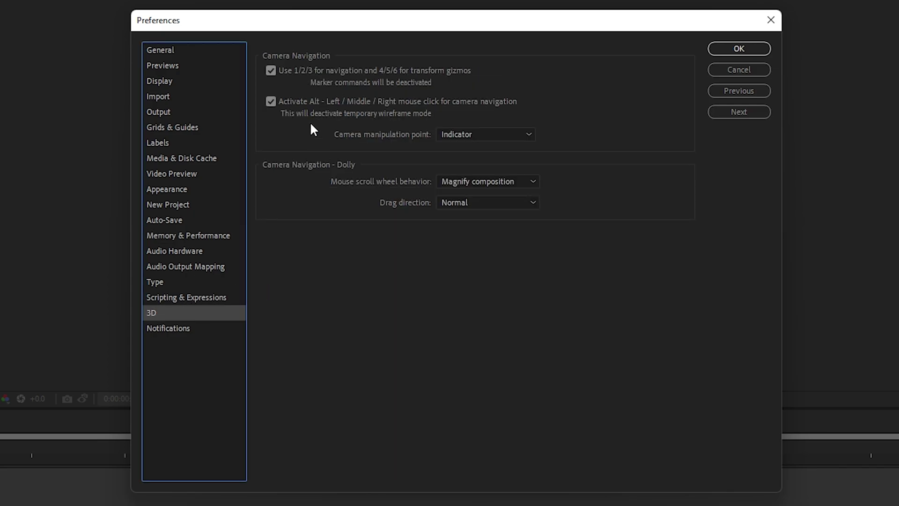
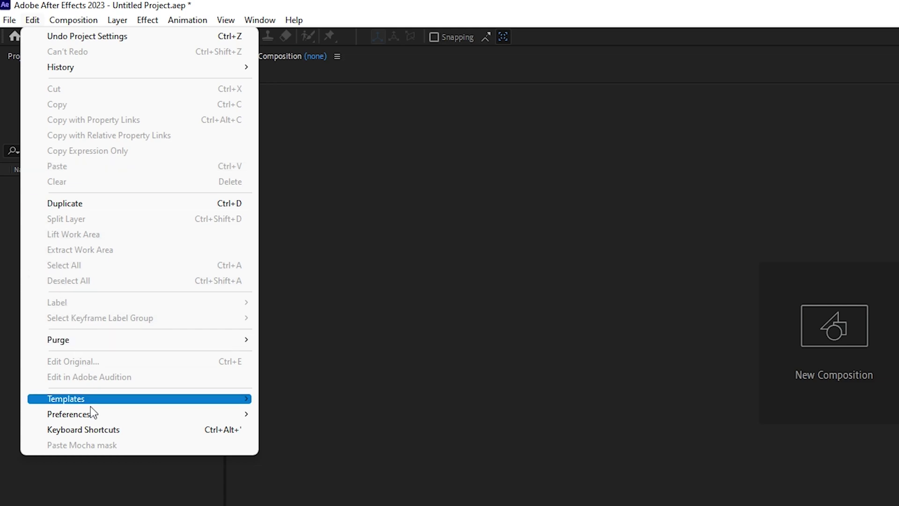
In the Secret preferences, enable Disable Layer Cache with a purge every 2 frames during Make Movie.
mouse_move(91, 415)
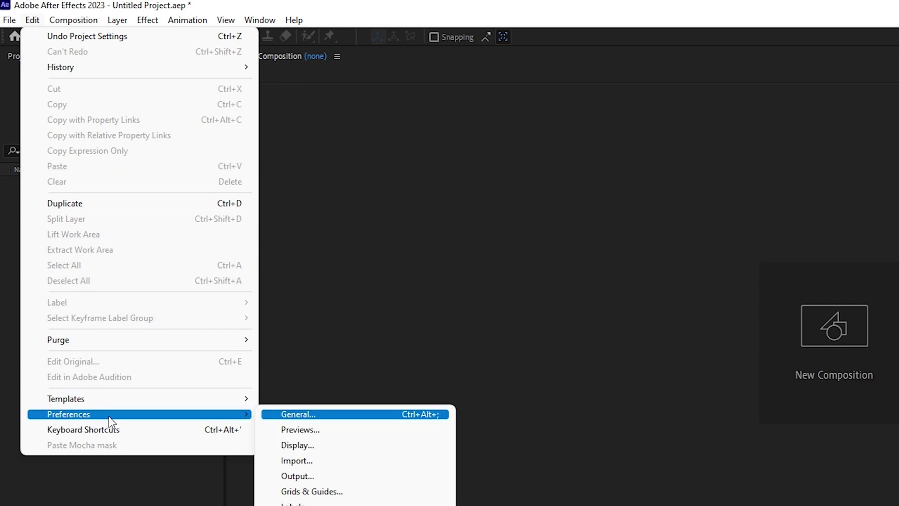
click(317, 418)
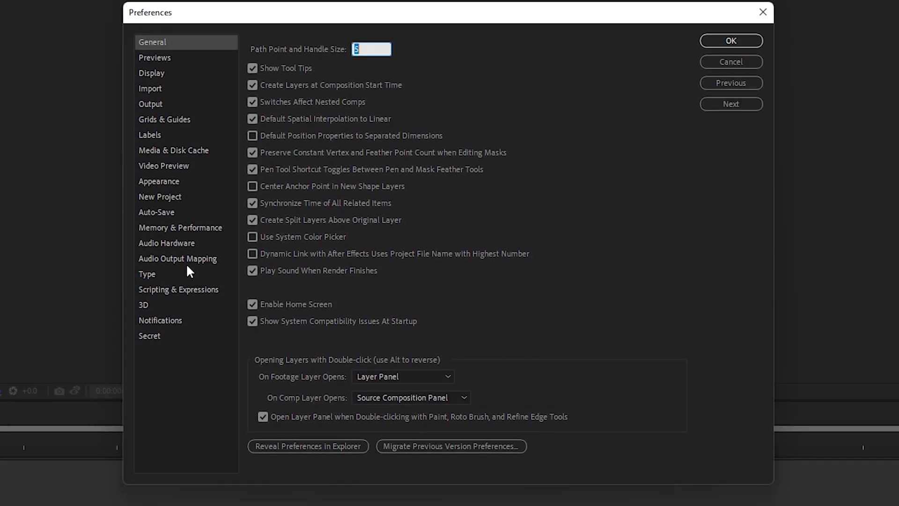
click(167, 334)
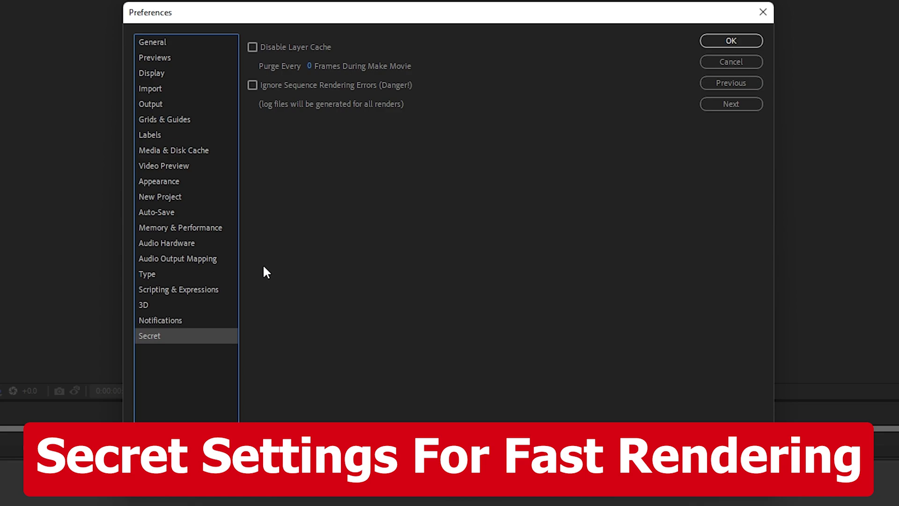
click(252, 47)
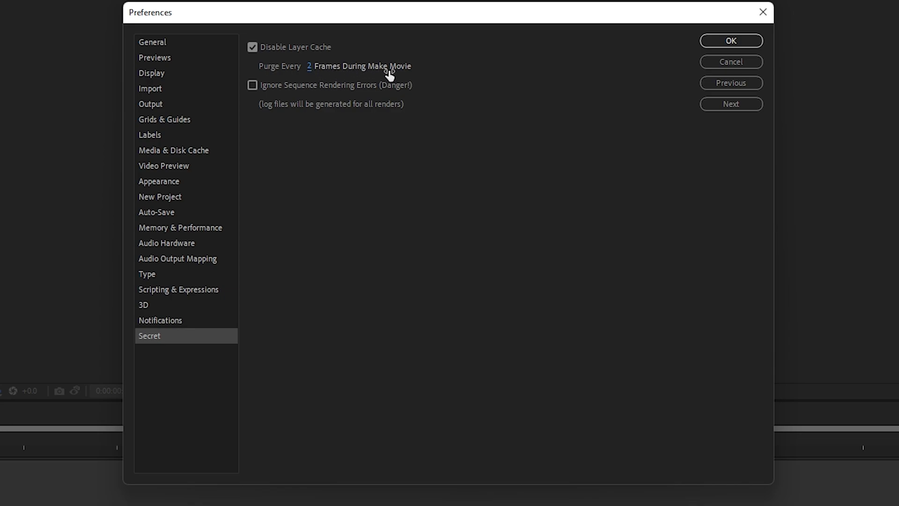
Enable Ignore Sequence Rendering Errors and apply the preferences.
click(253, 85)
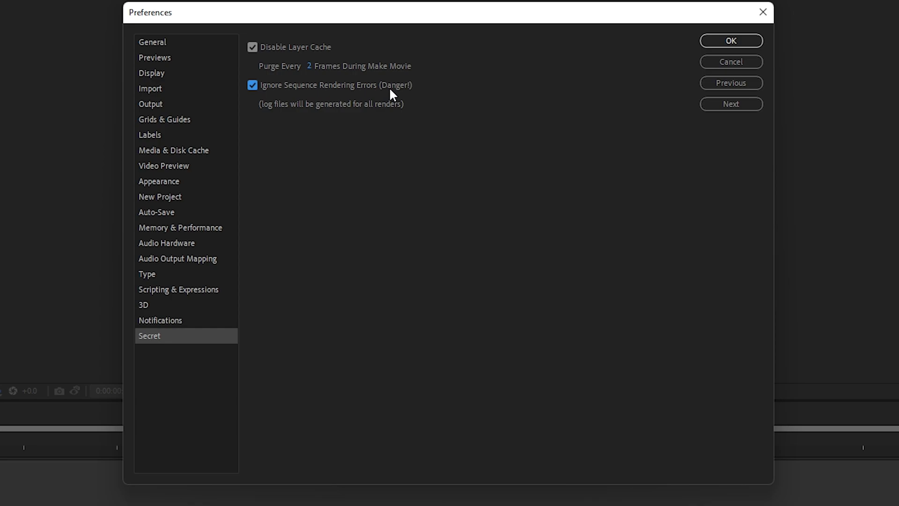
click(289, 86)
click(709, 45)
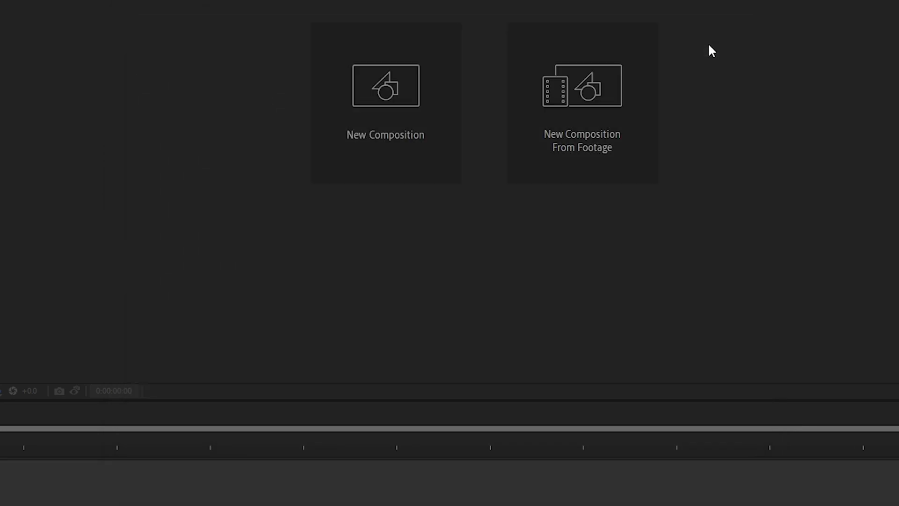